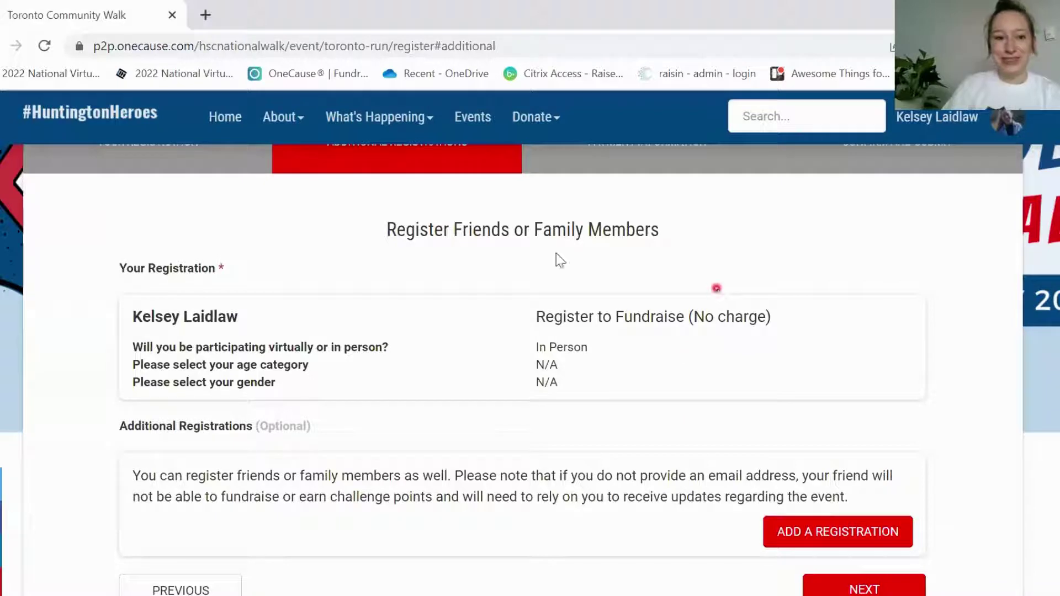
Continue without adding friends or family members and submit the no-charge Toronto Community Walk registration.
drag(381, 229, 635, 383)
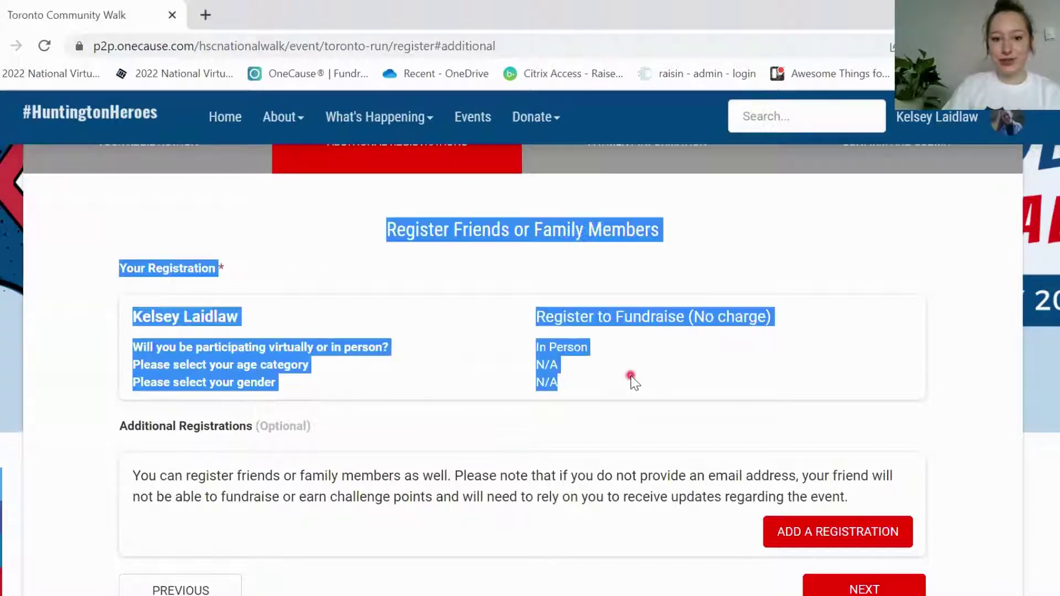
click(628, 366)
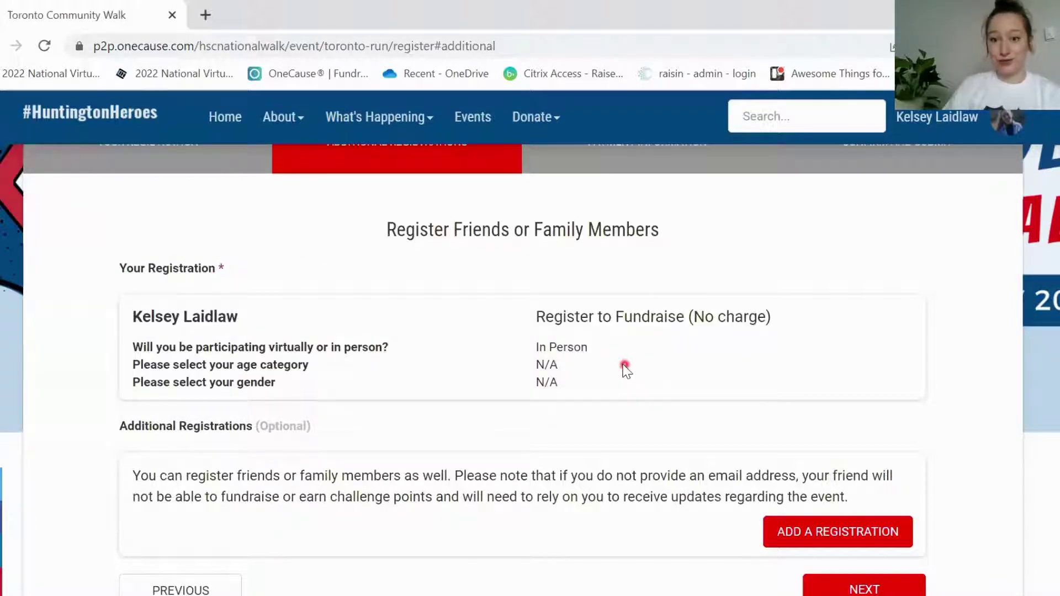
scroll(624, 367, down, 2)
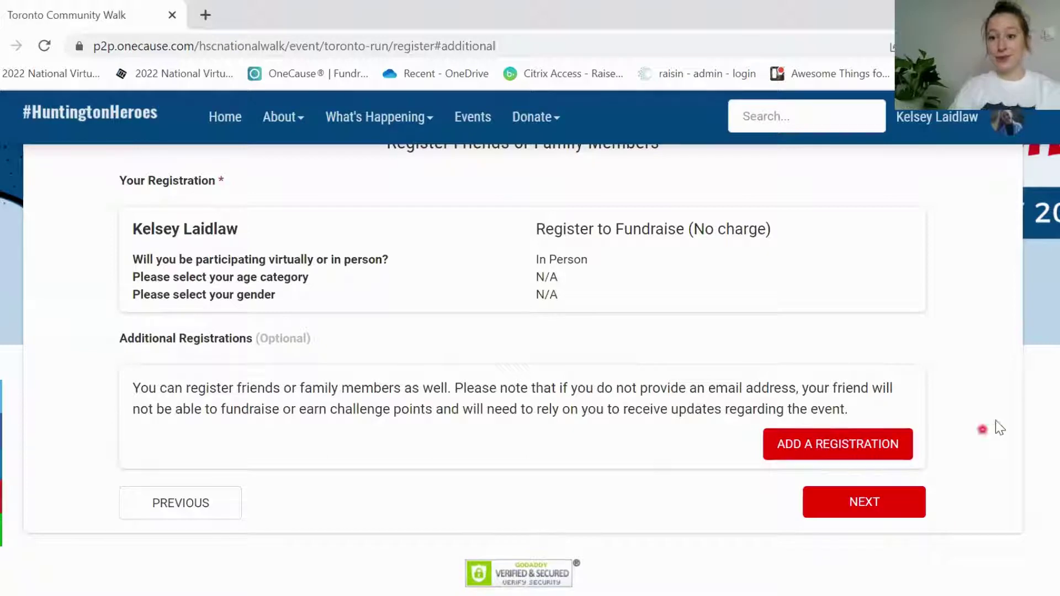
click(906, 503)
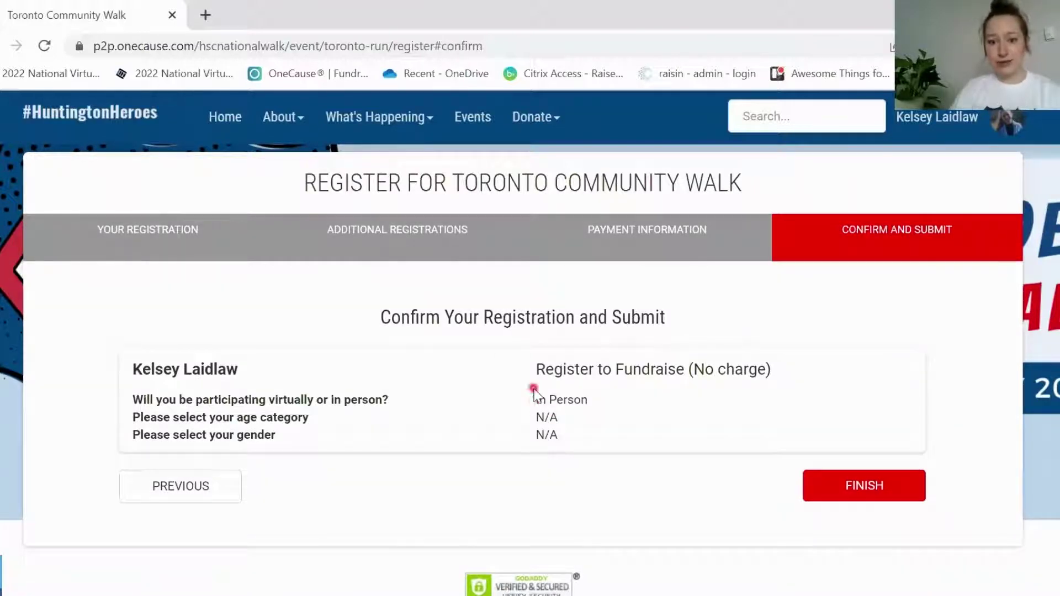
click(835, 496)
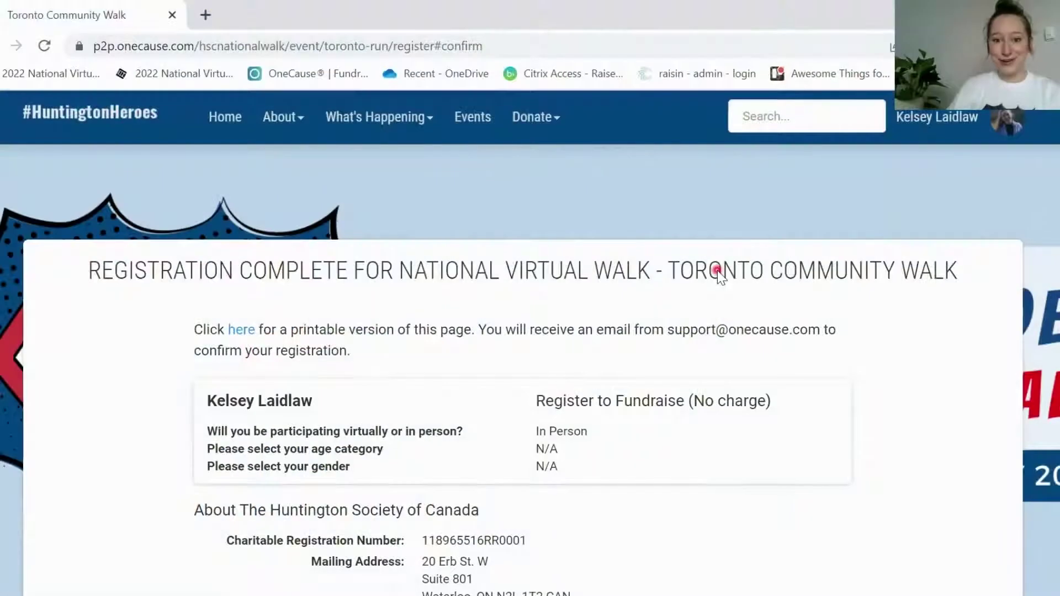
Open the personal page's personalization form and review its display name, summary sentence and personal fundraising goal fields.
click(982, 125)
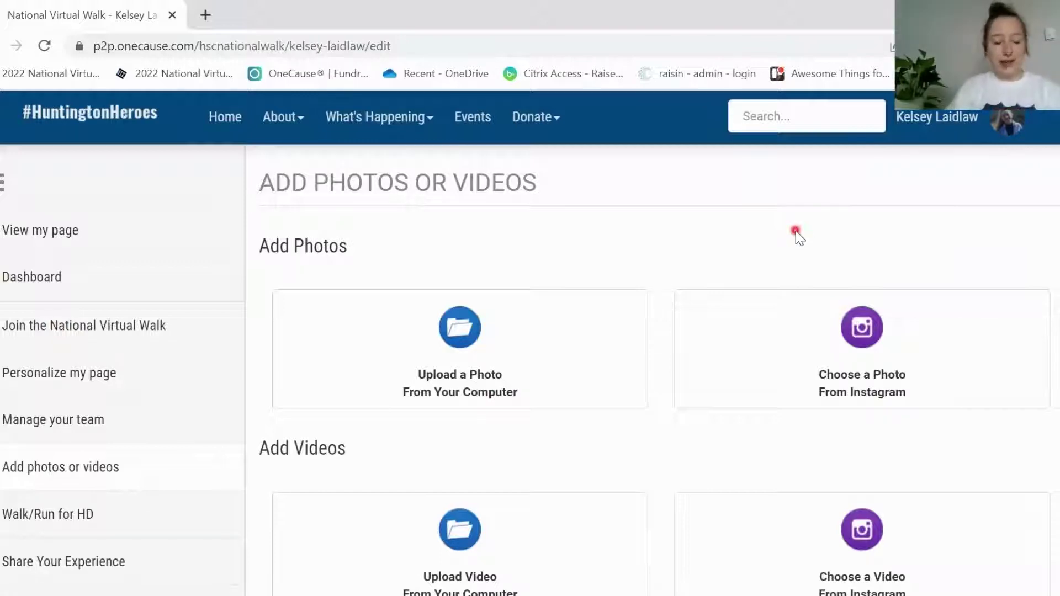
click(164, 375)
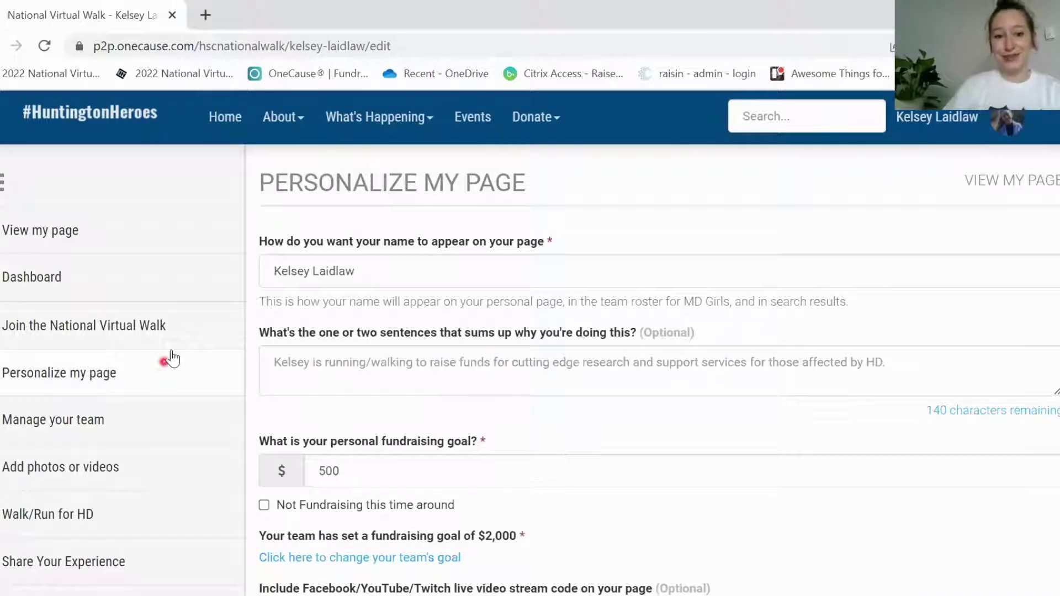
click(388, 272)
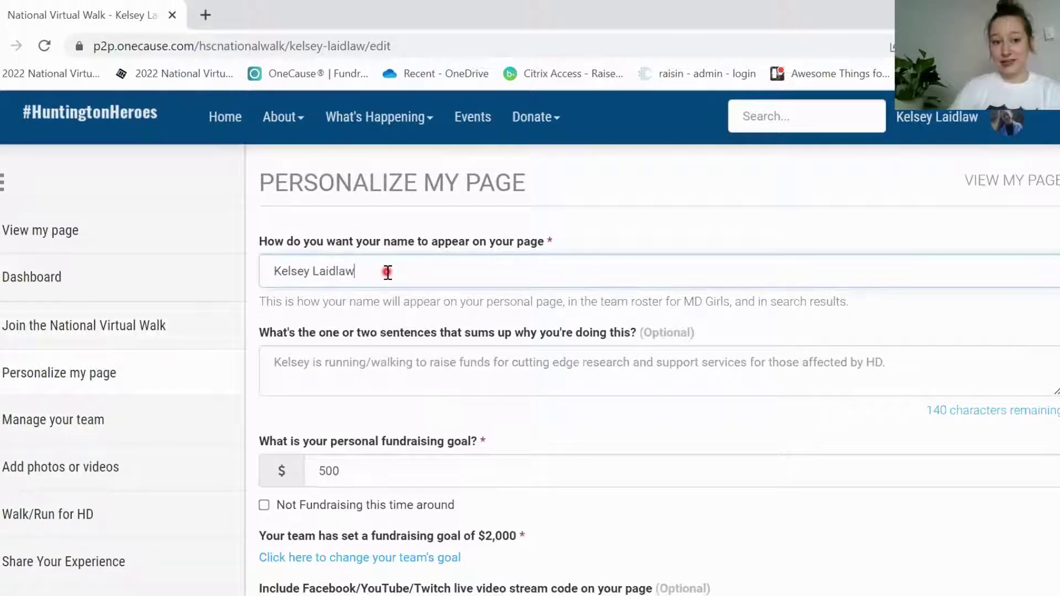
click(393, 362)
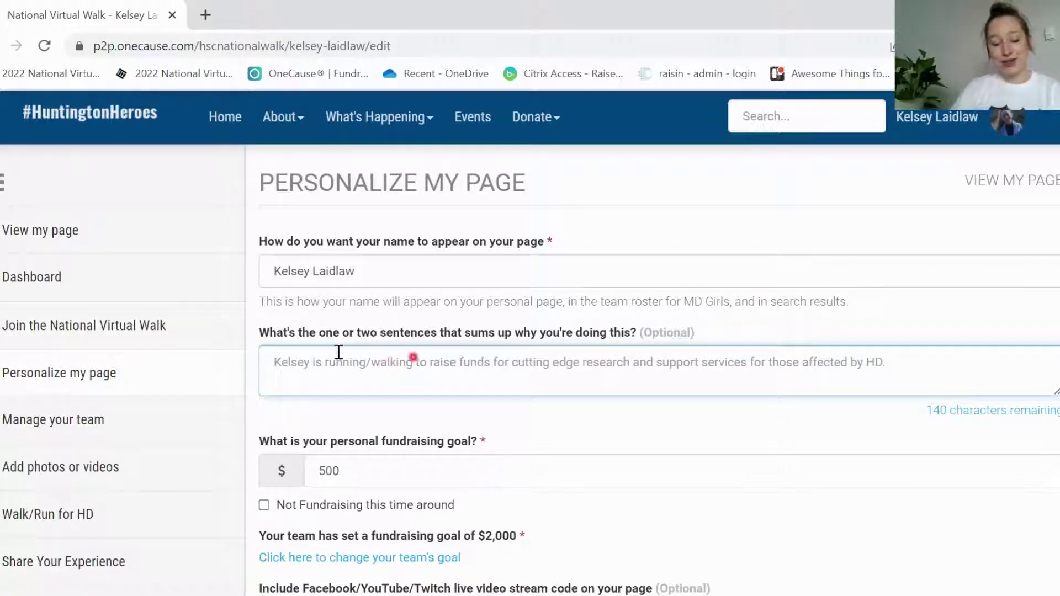
click(431, 379)
scroll(431, 380, down, 2)
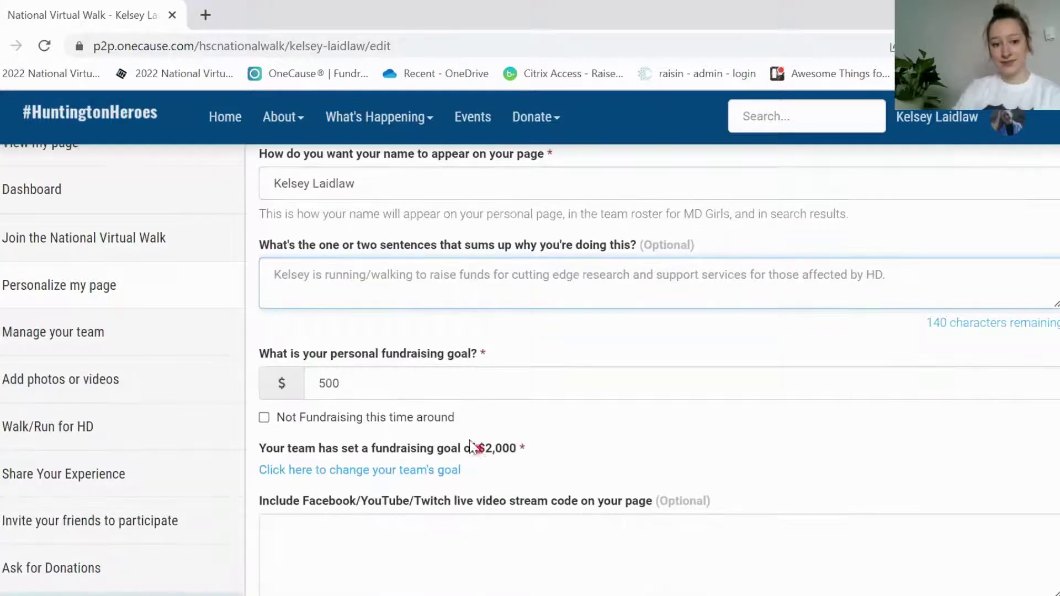
click(423, 380)
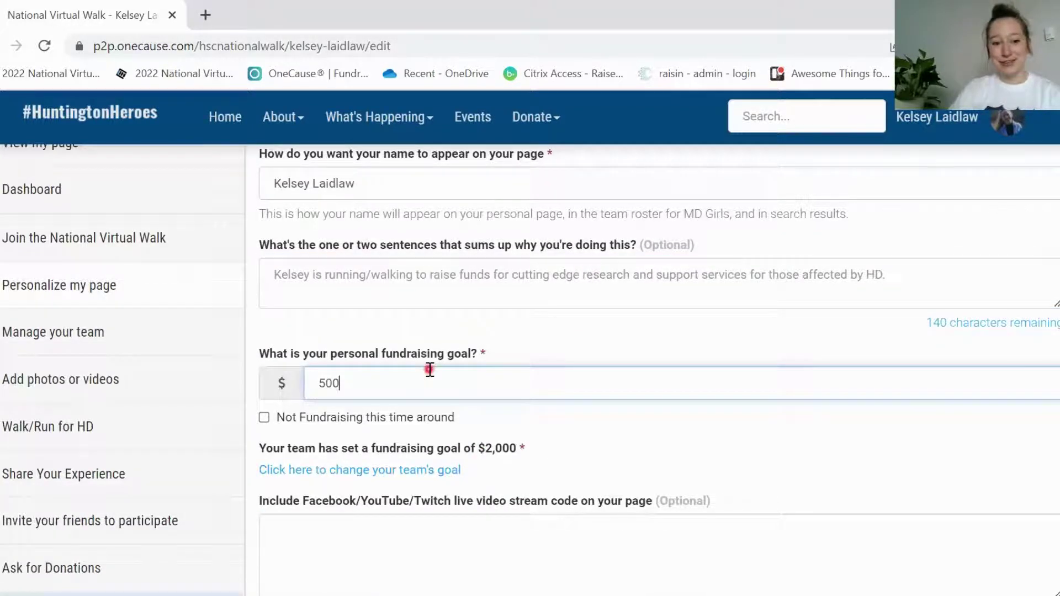
Review the personal message for the fundraising page and save the page's personalization settings.
scroll(429, 369, down, 8)
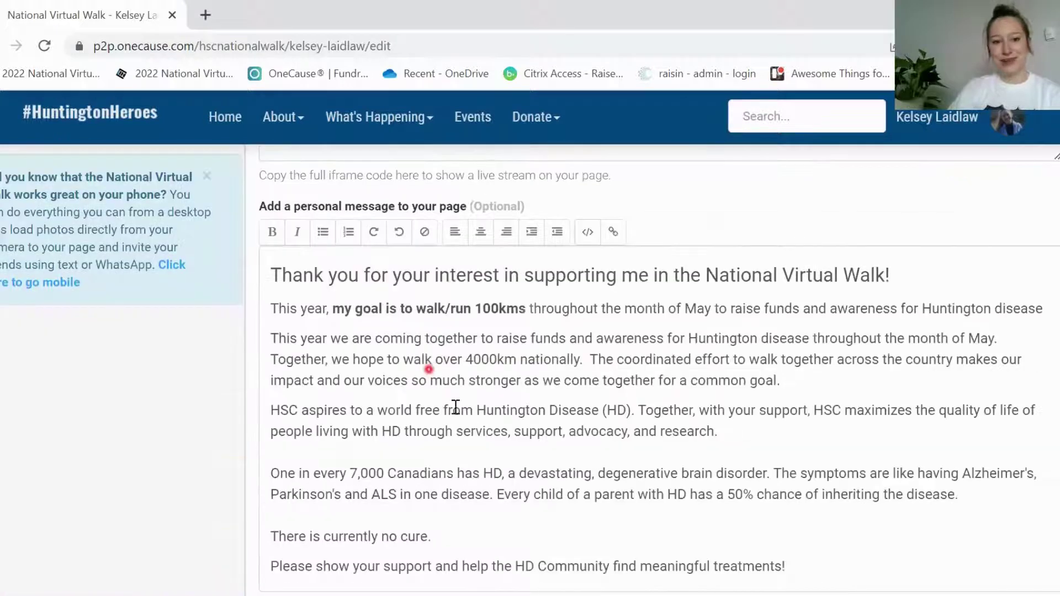
click(454, 405)
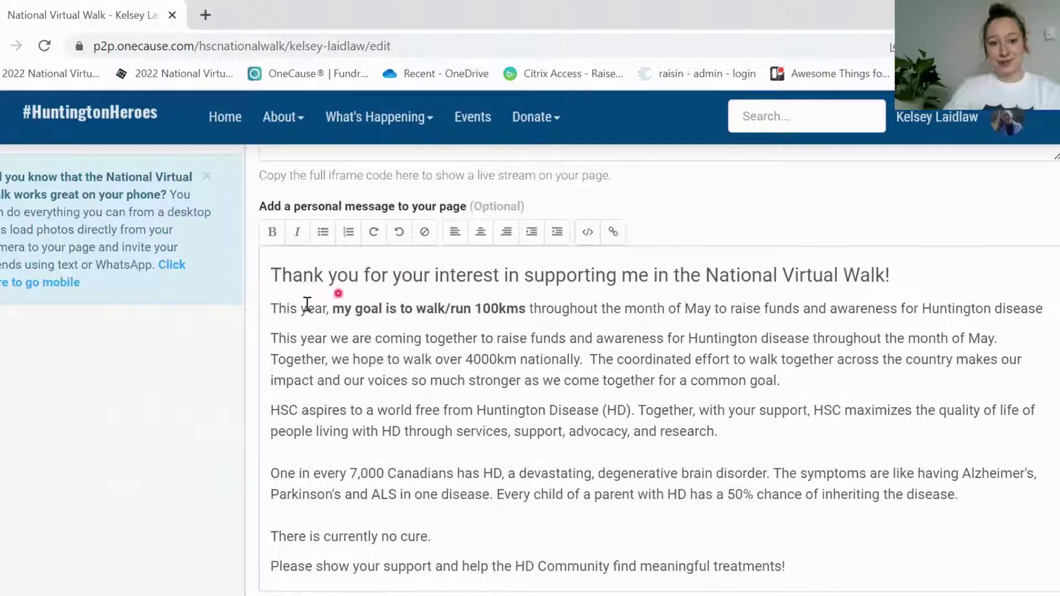
click(564, 319)
click(426, 382)
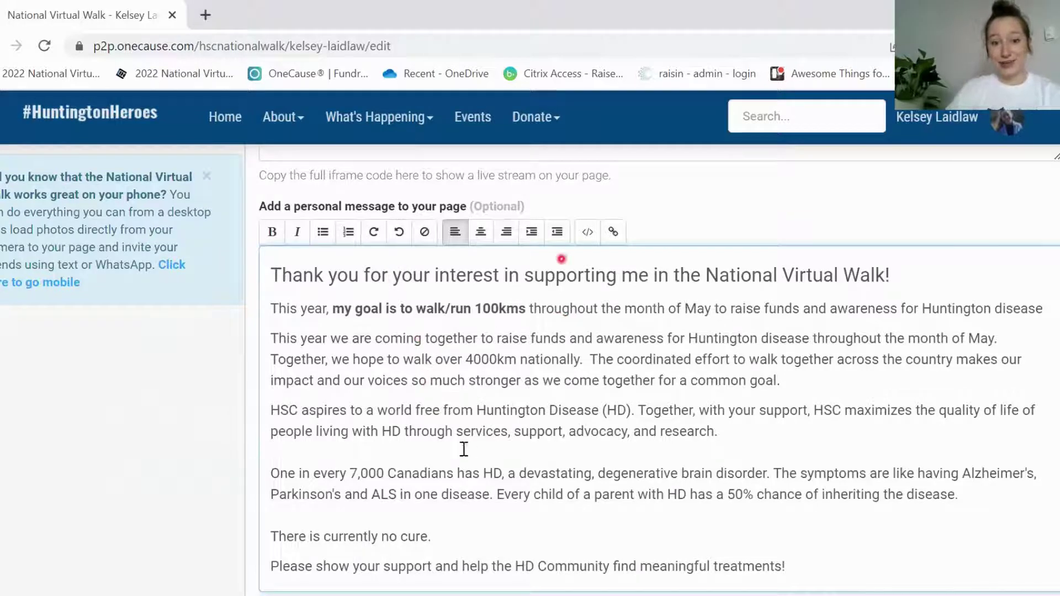
scroll(478, 440, down, 3)
click(1048, 472)
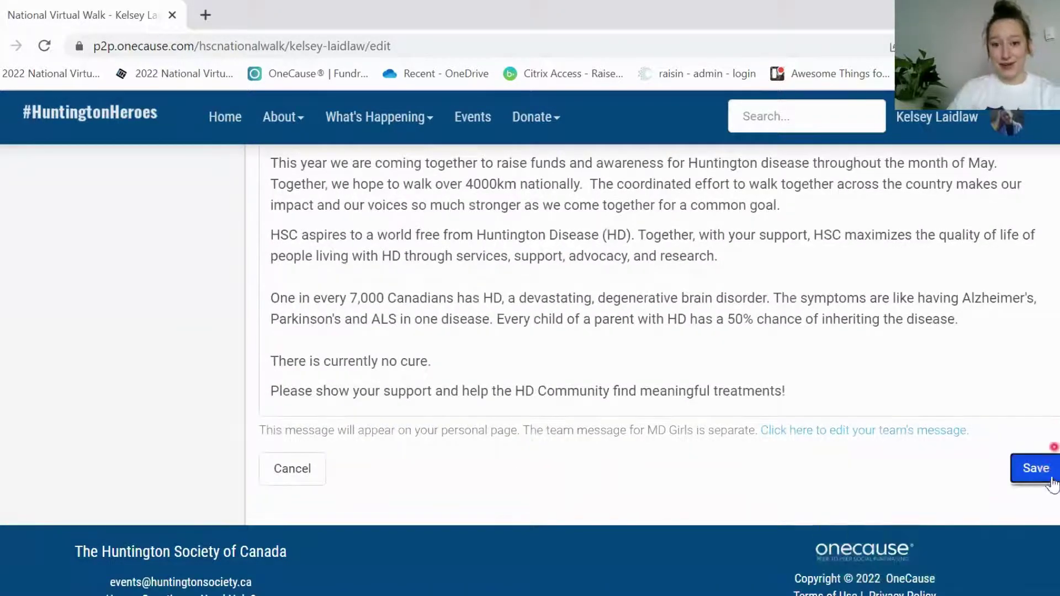
View the personal fundraising page and examine its summary, fundraising progress, personal message and registered events.
scroll(1047, 475, up, 5)
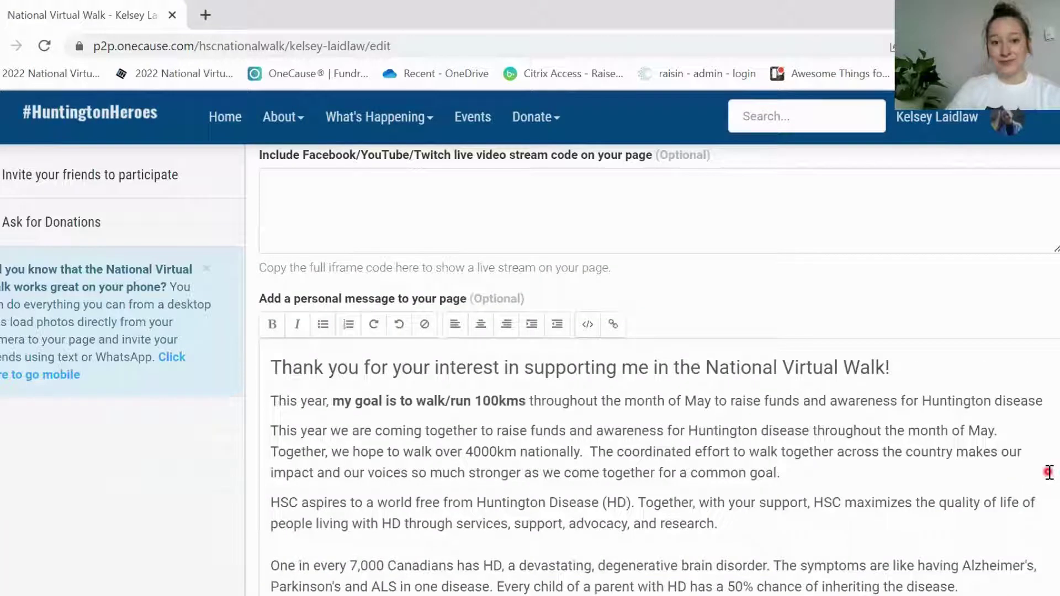
scroll(1049, 472, up, 8)
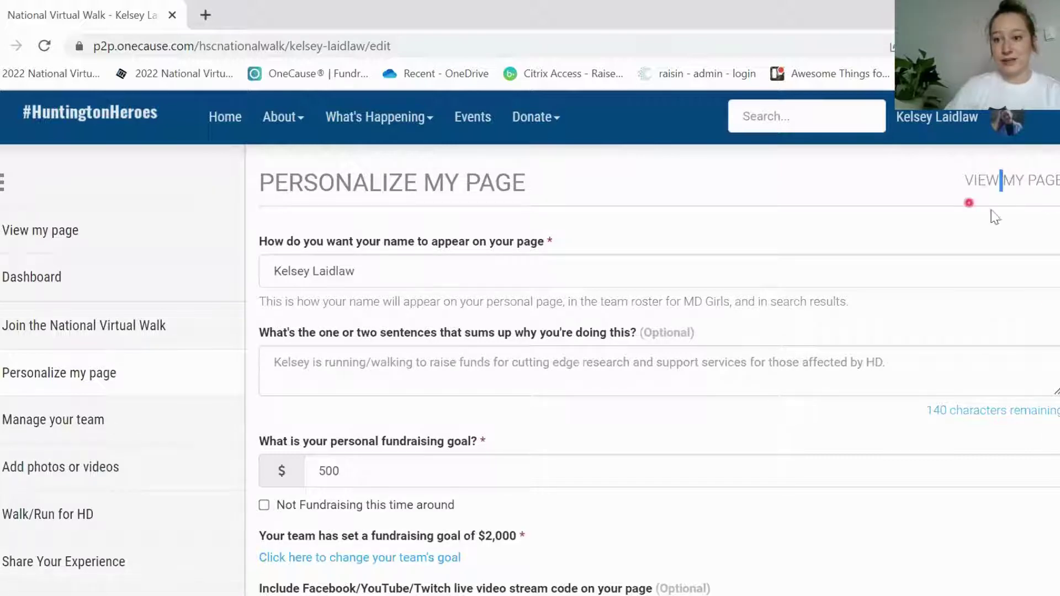
click(1026, 182)
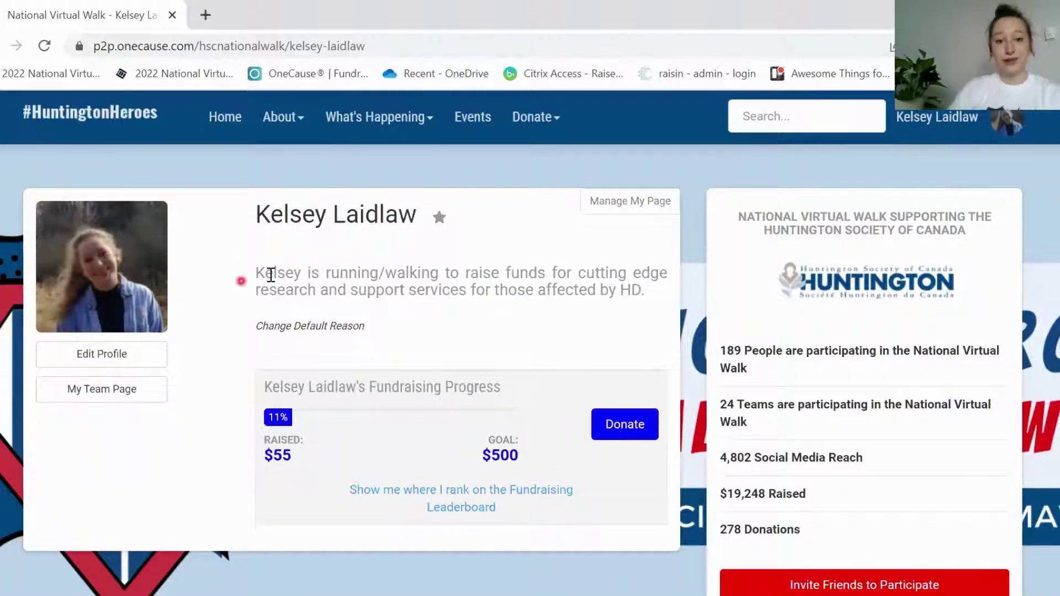
scroll(439, 326, down, 2)
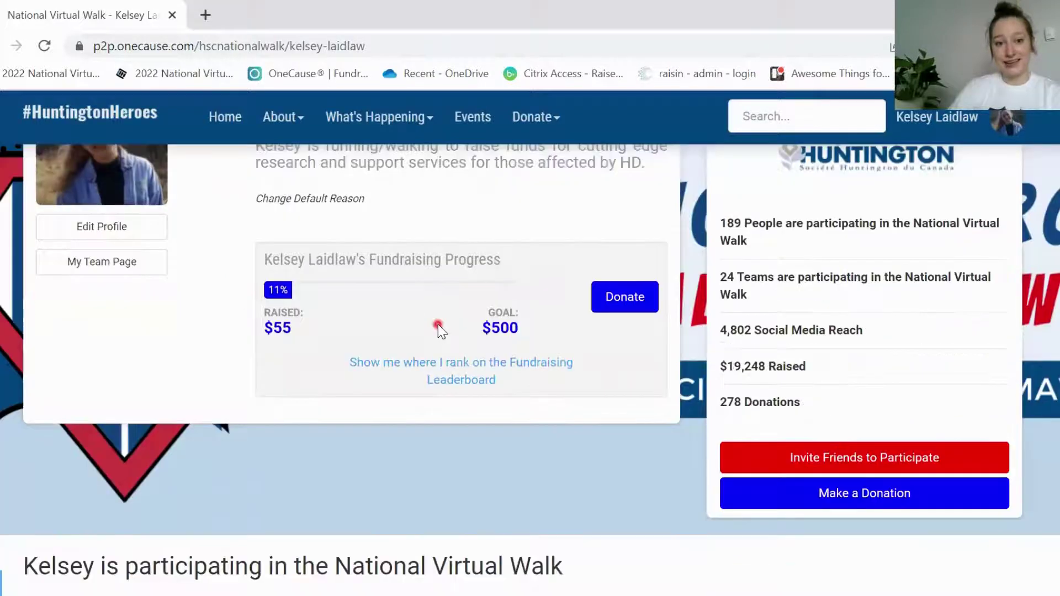
scroll(438, 323, down, 1)
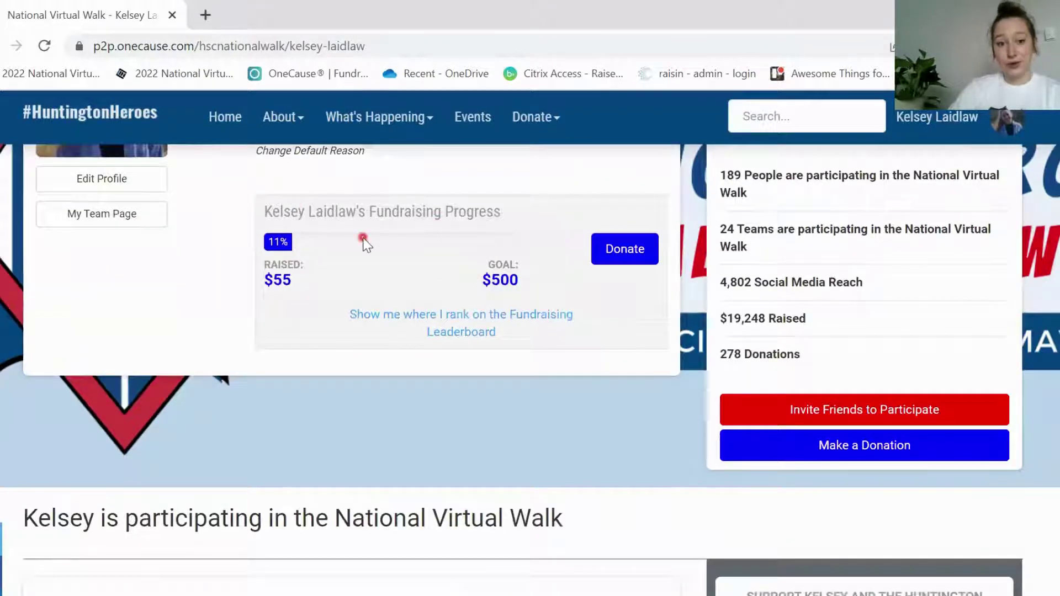
scroll(363, 239, down, 6)
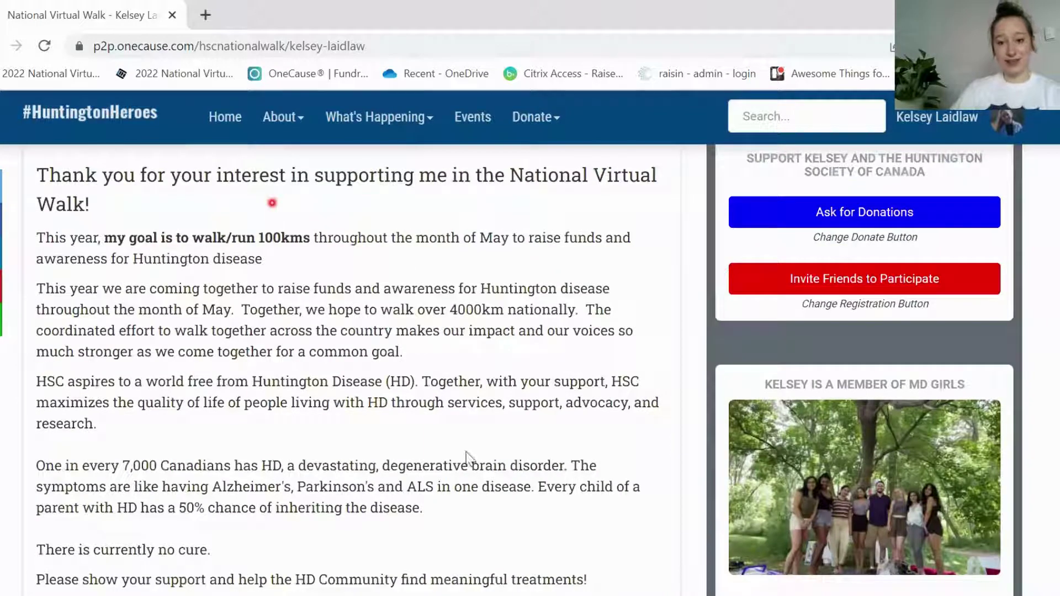
scroll(411, 274, down, 3)
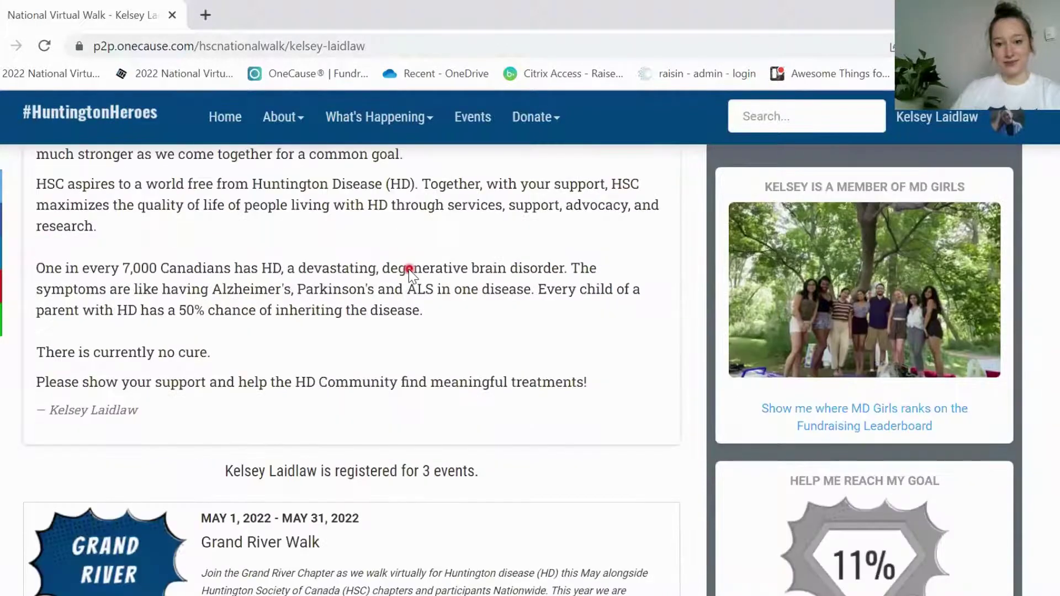
scroll(410, 272, down, 3)
scroll(419, 284, up, 15)
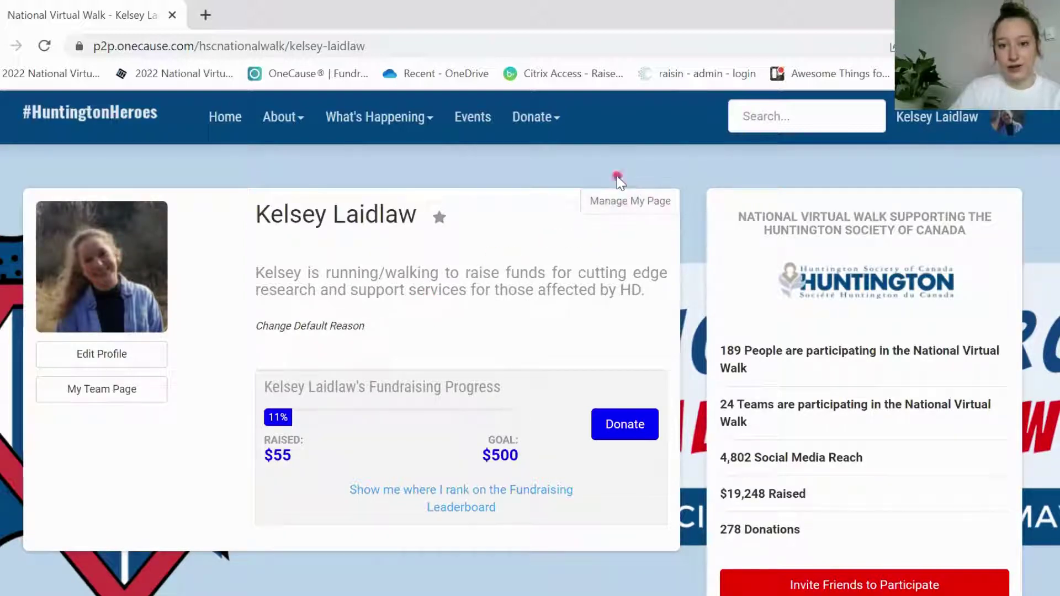
drag(559, 218, 558, 178)
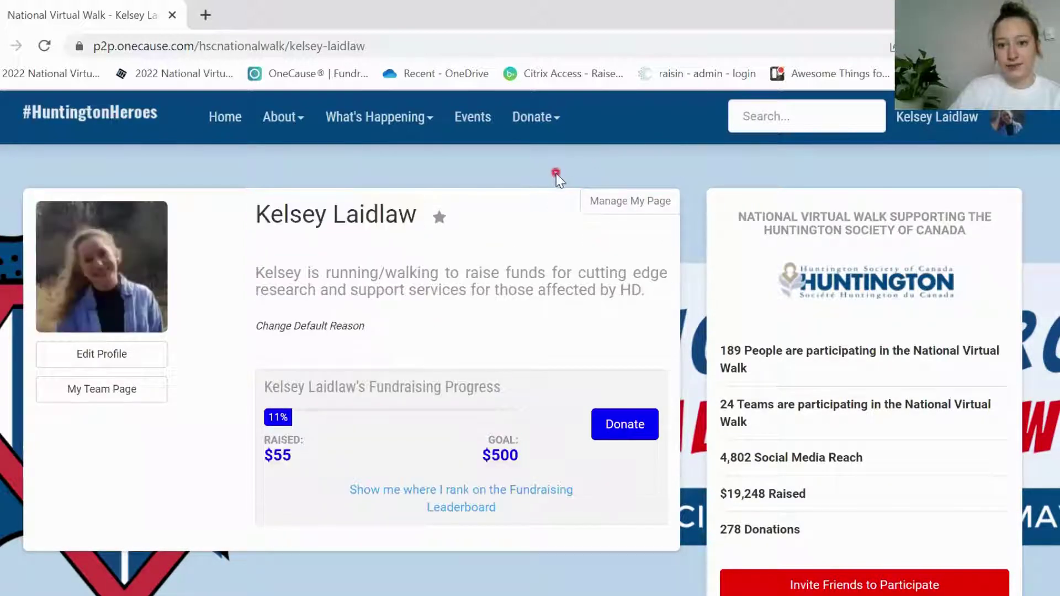
Return to managing the personal page and open the team management section.
click(953, 125)
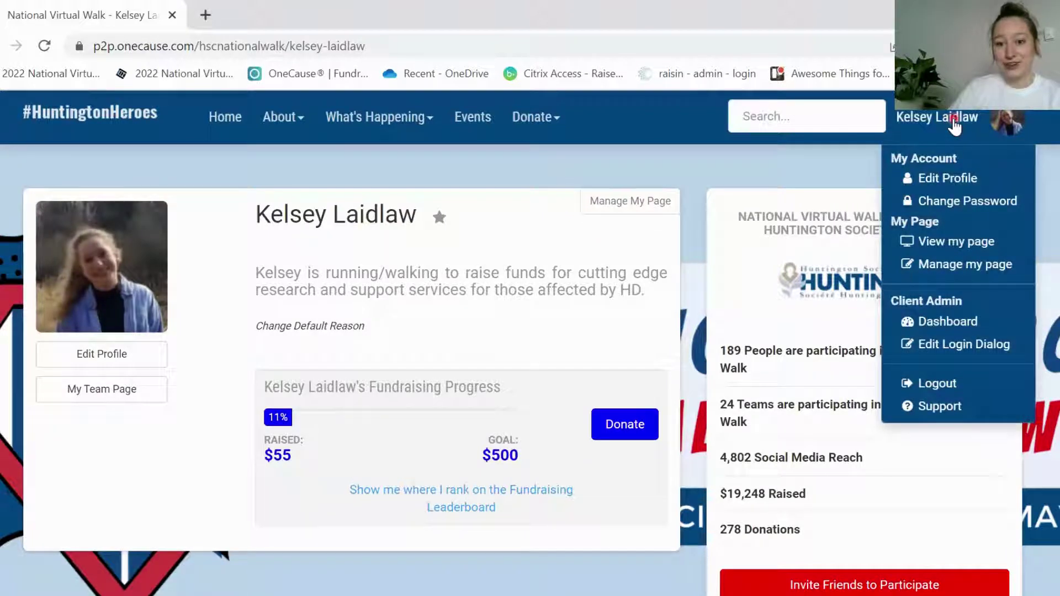
click(969, 265)
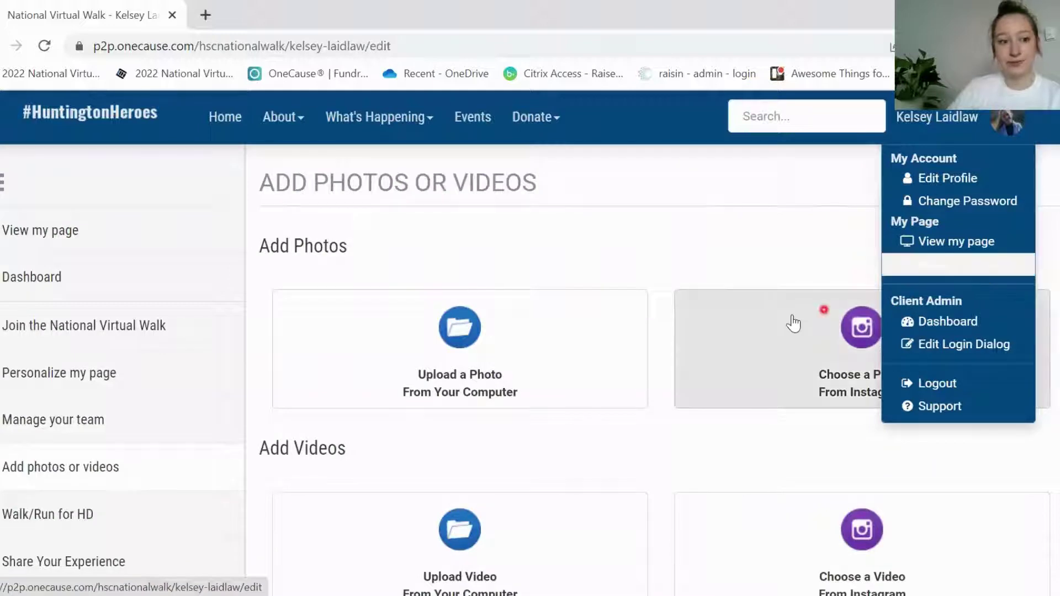
click(491, 465)
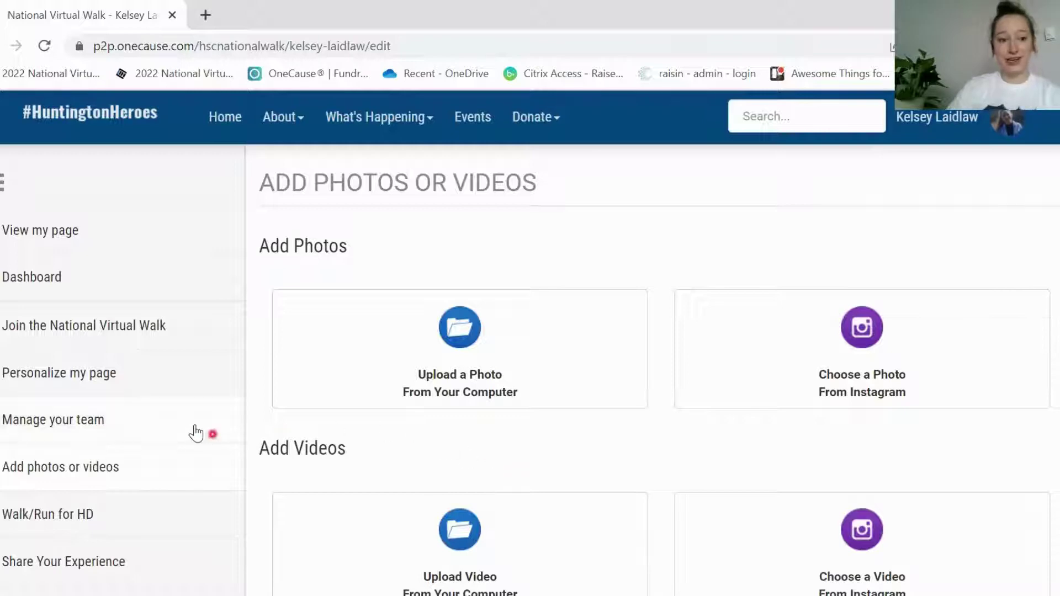
click(188, 429)
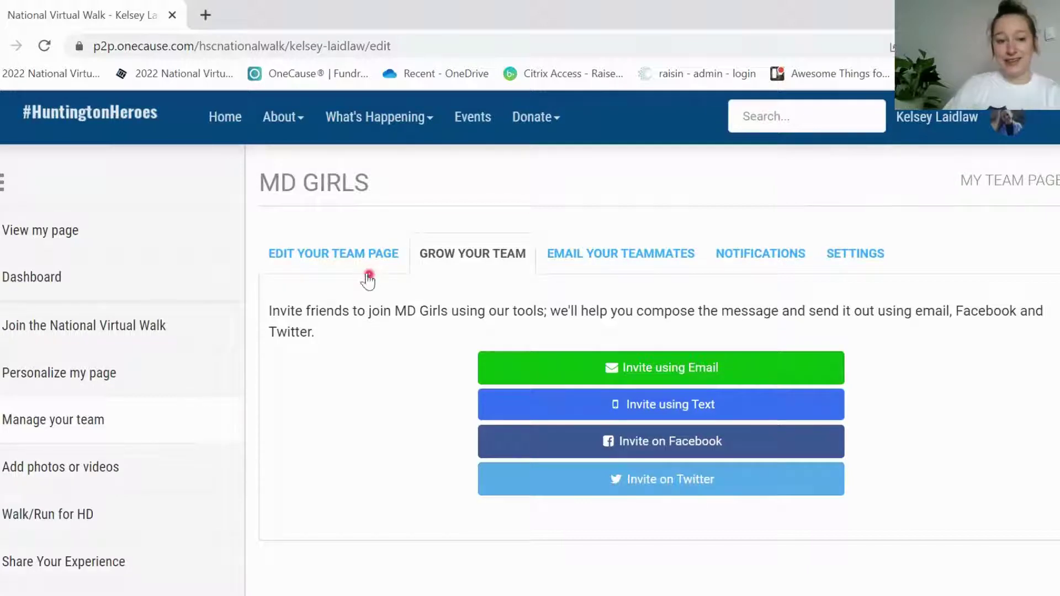
Review the MD Girls team page's editing form, the invitation options for growing the team and the teammate email list.
click(351, 257)
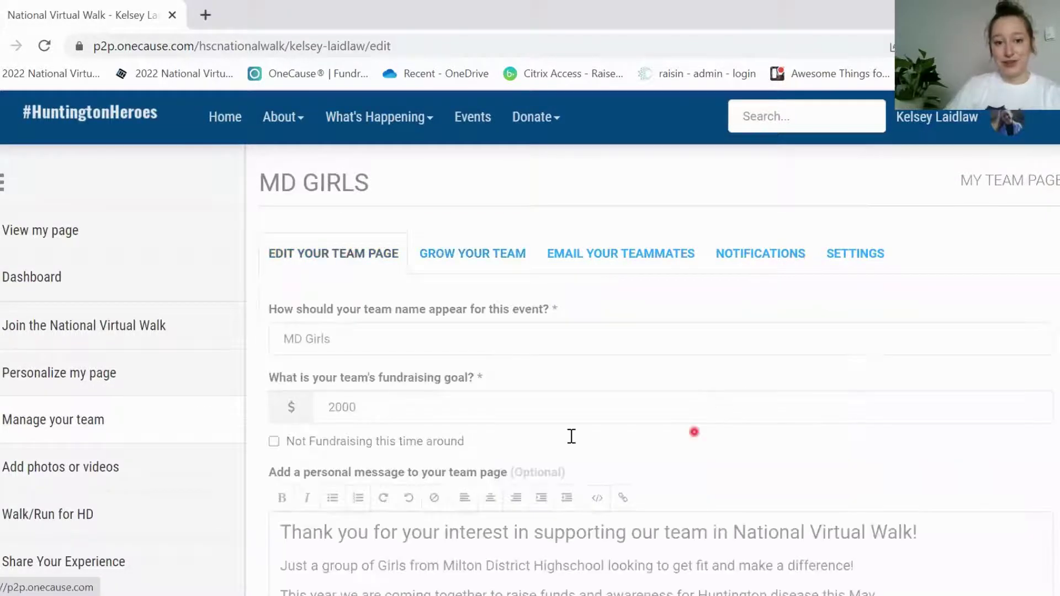
scroll(459, 435, down, 12)
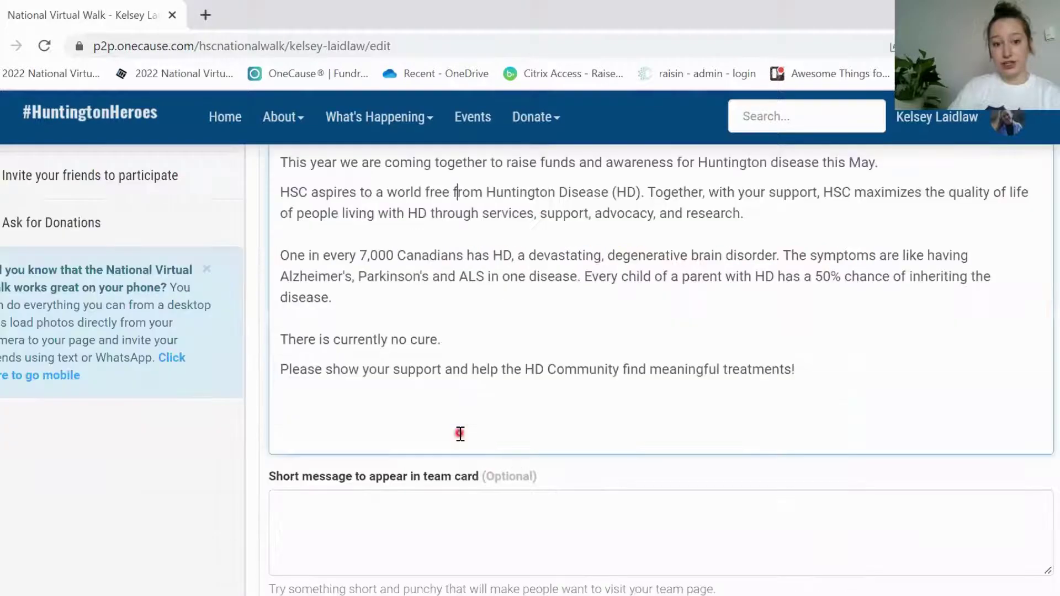
scroll(729, 479, down, 10)
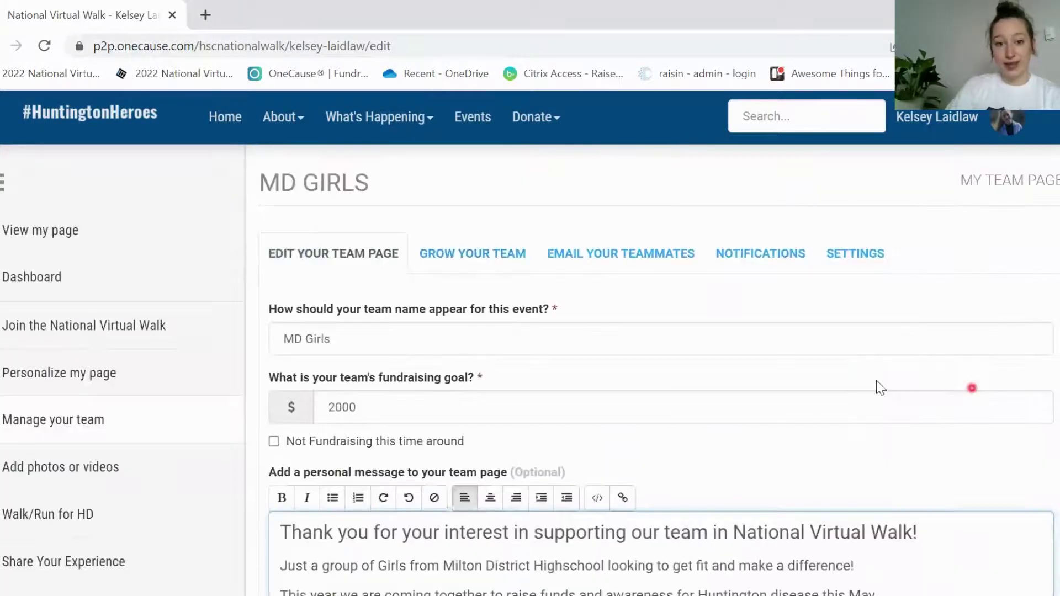
click(506, 268)
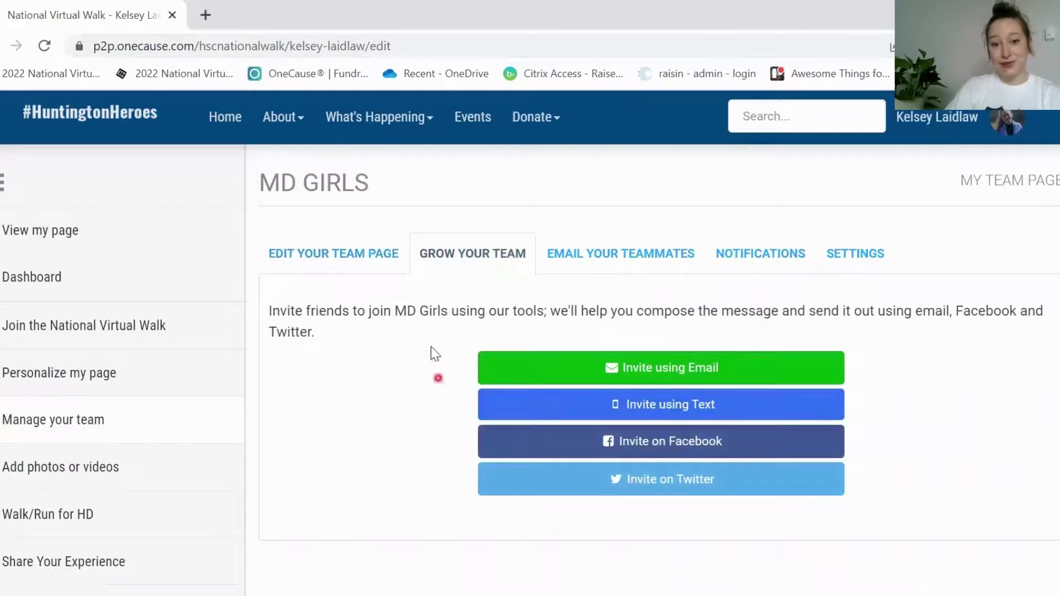
click(548, 269)
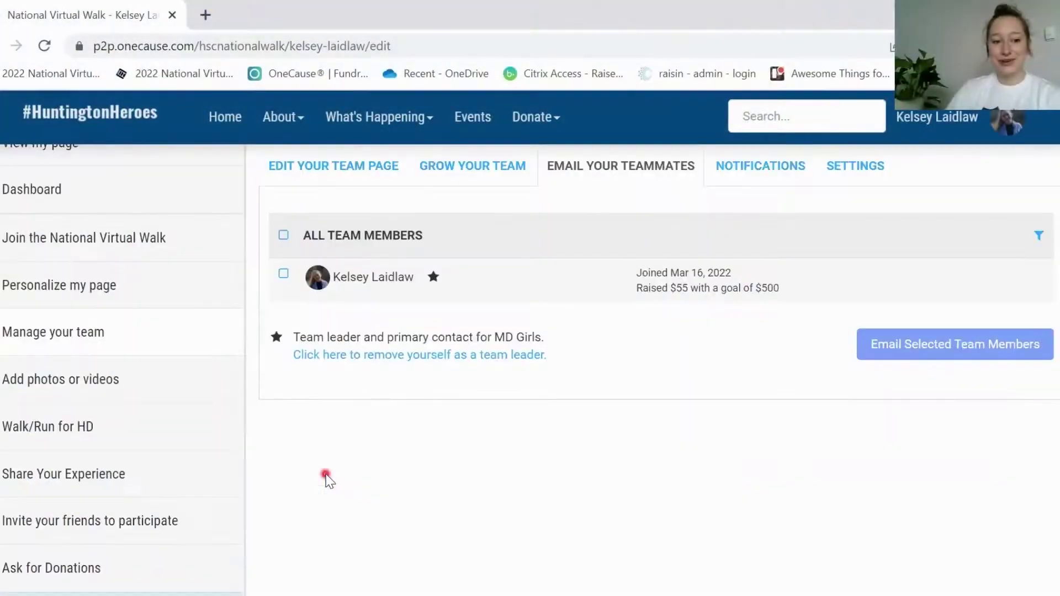
Open the Ask for Donations section of the fundraising page's management area.
scroll(317, 474, down, 2)
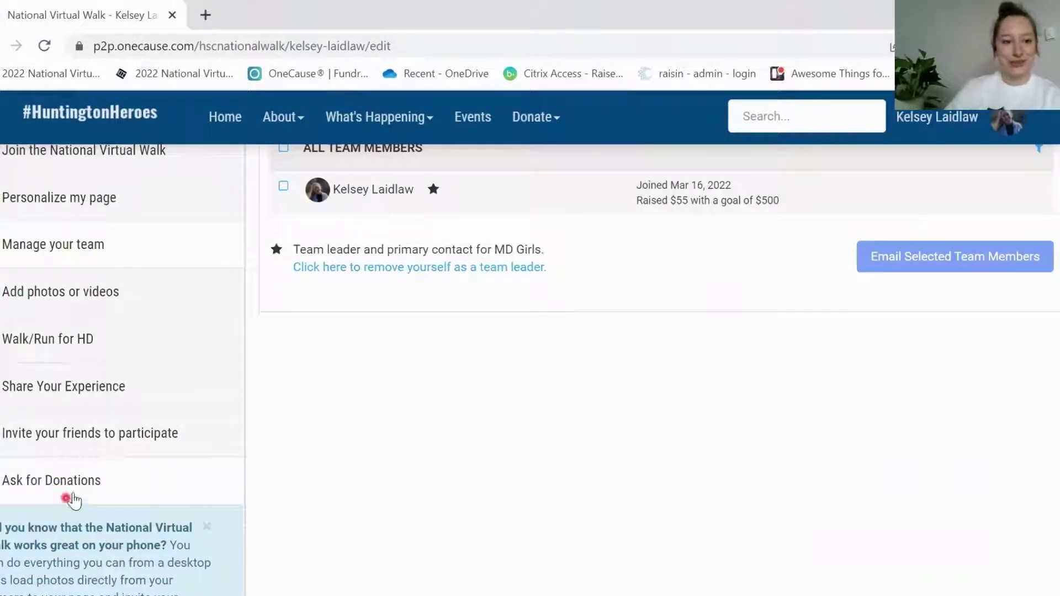
click(147, 489)
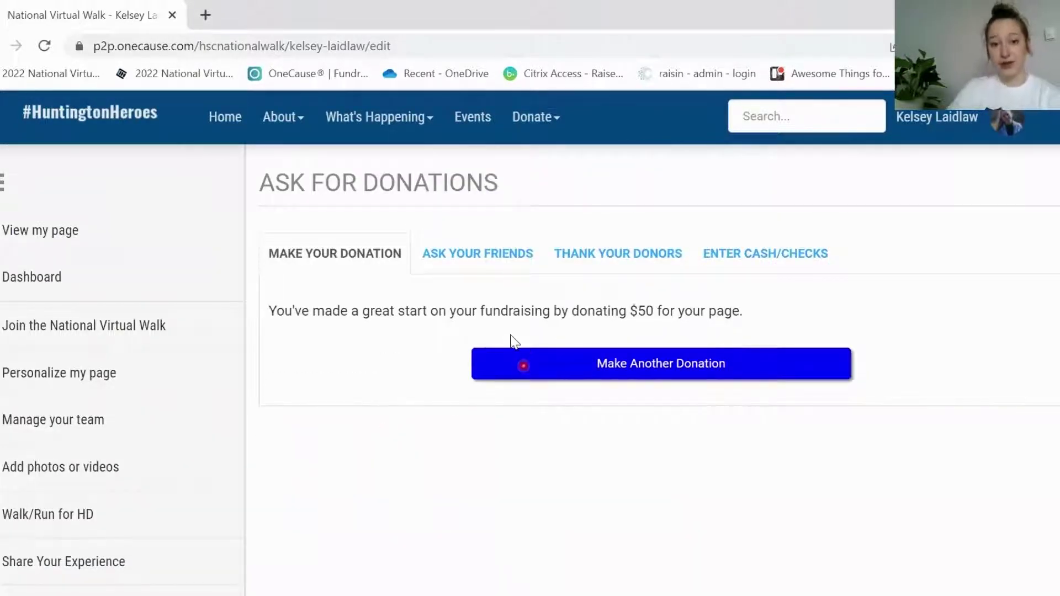
Show the Ask Your Friends options for requesting donations and start an email ask.
click(474, 267)
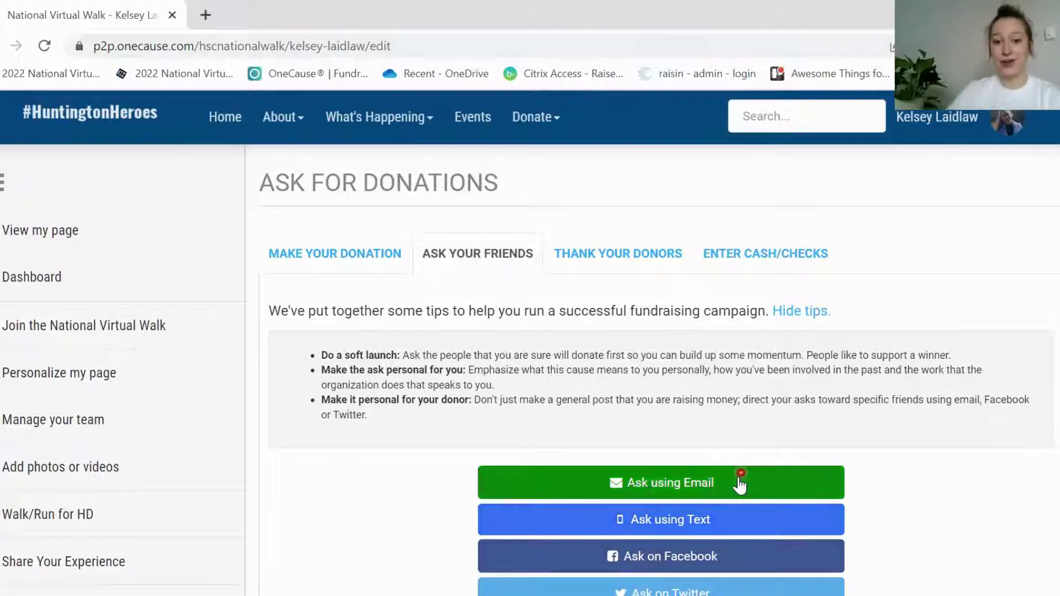
scroll(739, 485, down, 2)
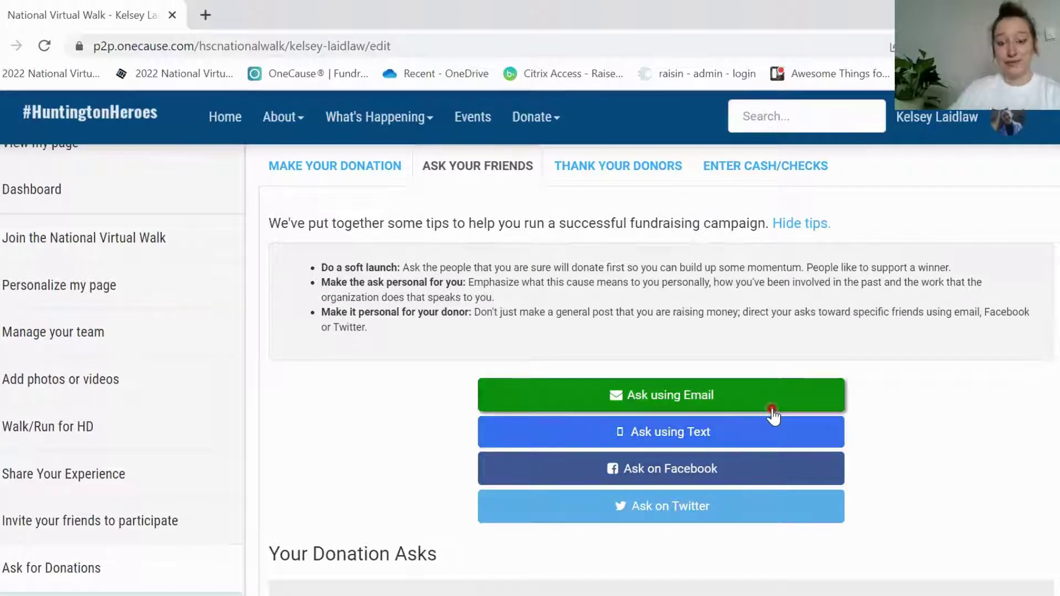
click(482, 403)
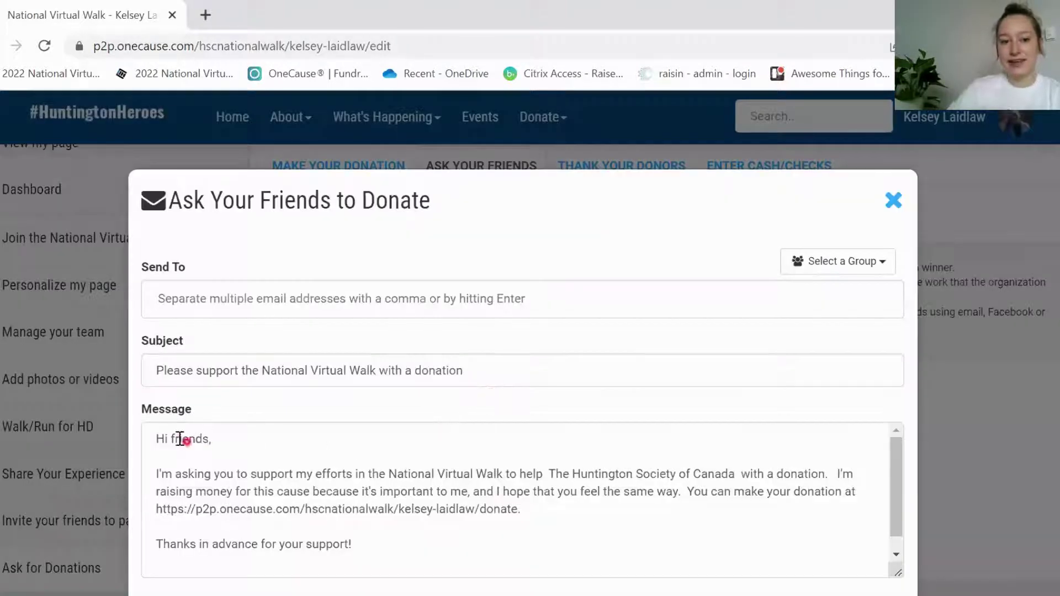
Review the donation request email's prefilled message and its recipient field.
drag(180, 439, 244, 538)
click(241, 538)
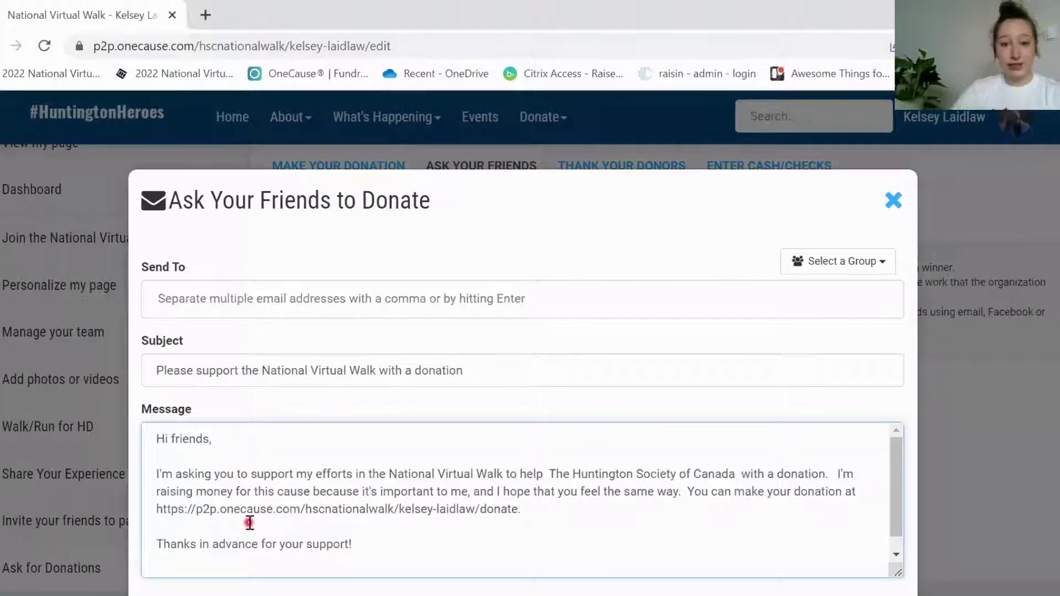
scroll(250, 522, down, 1)
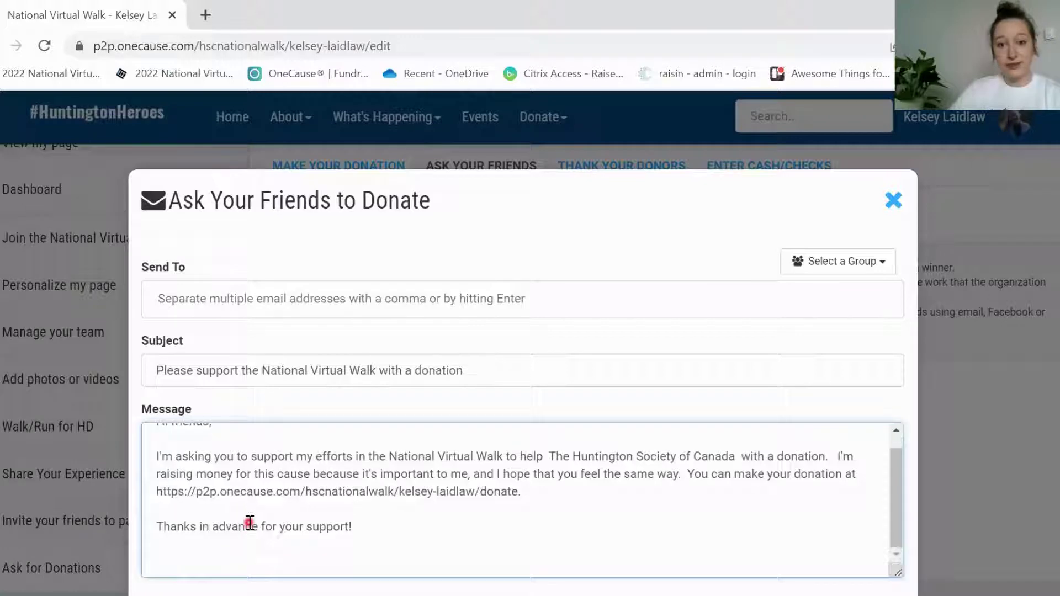
click(205, 304)
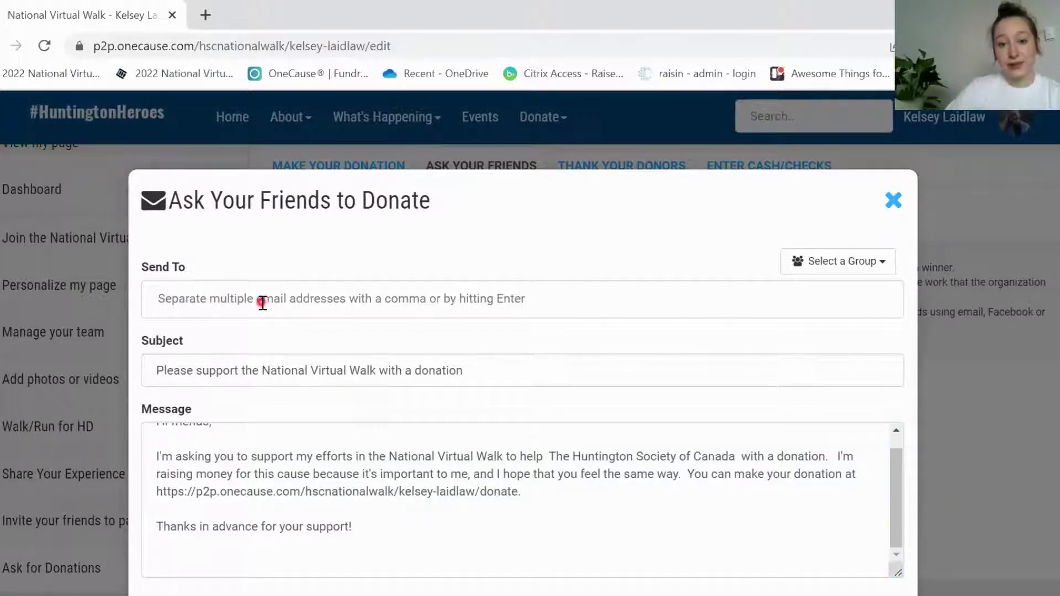
scroll(293, 260, down, 2)
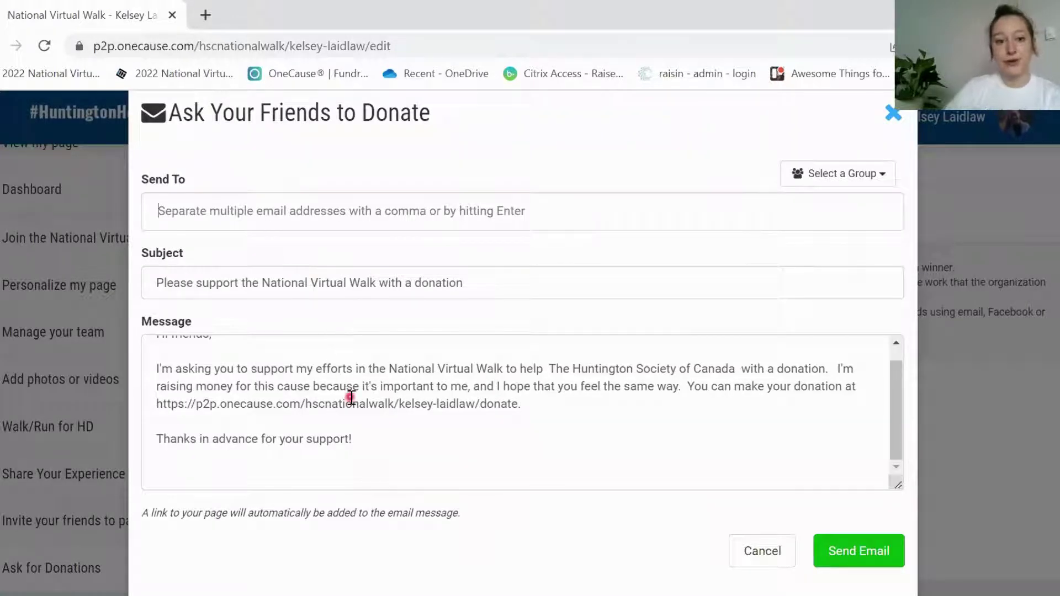
drag(250, 364, 284, 429)
click(286, 423)
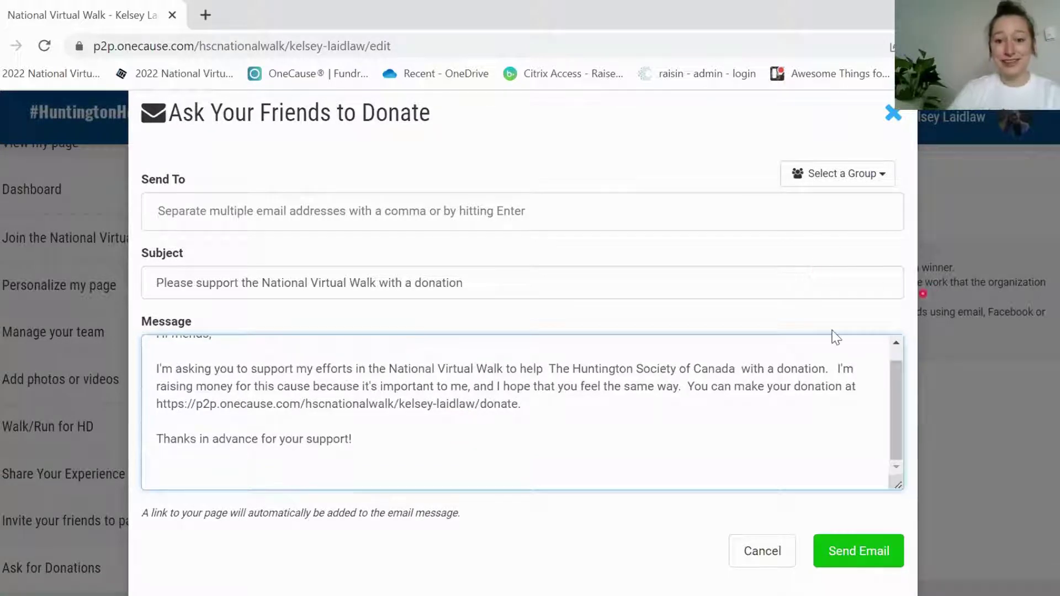
Close the donation request email without sending it and look at the Your Donation Asks list.
click(892, 112)
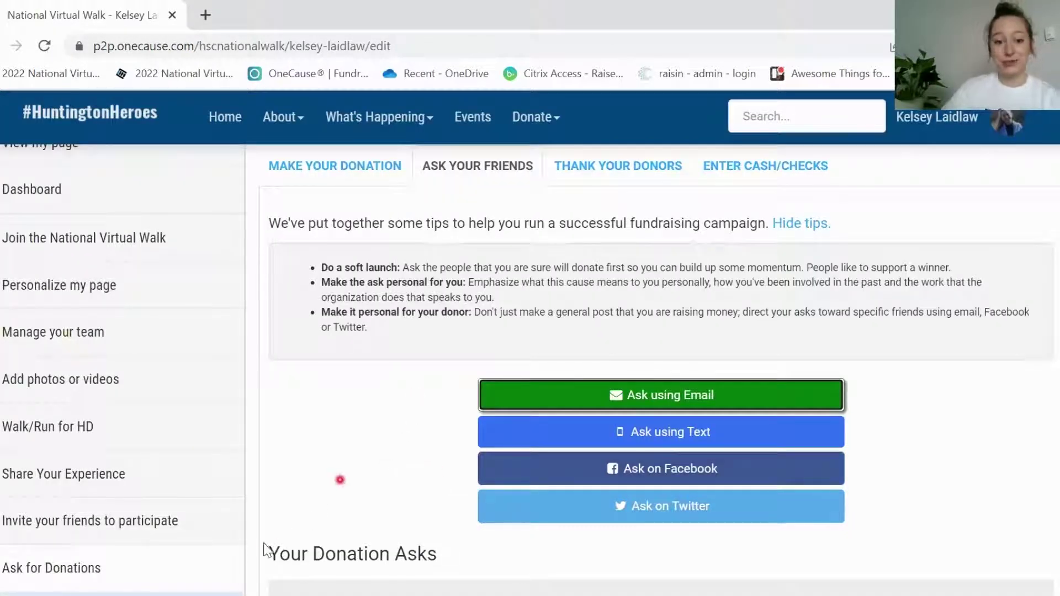
drag(280, 554, 437, 517)
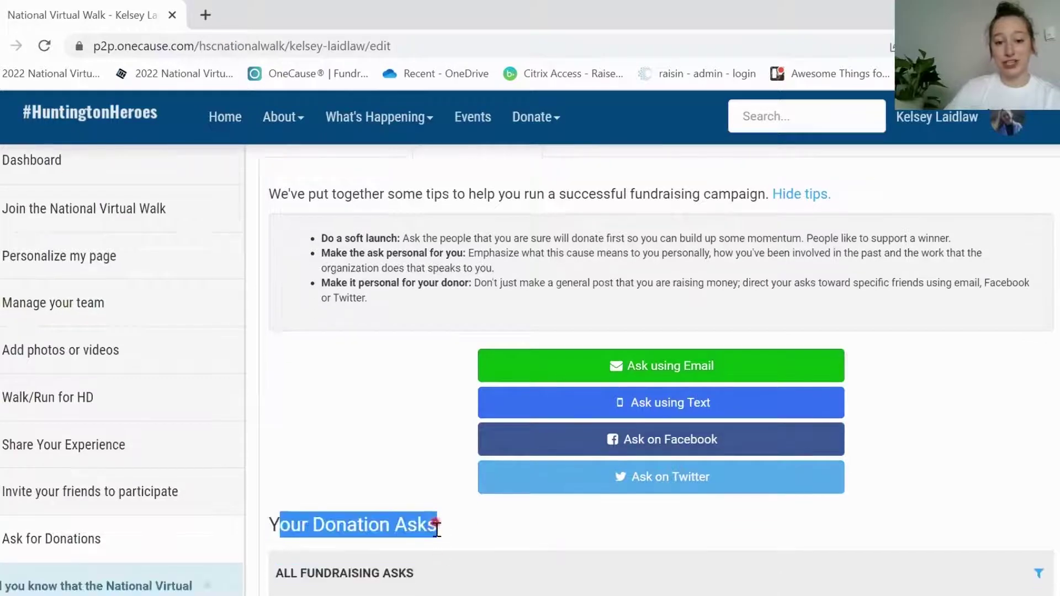
click(440, 532)
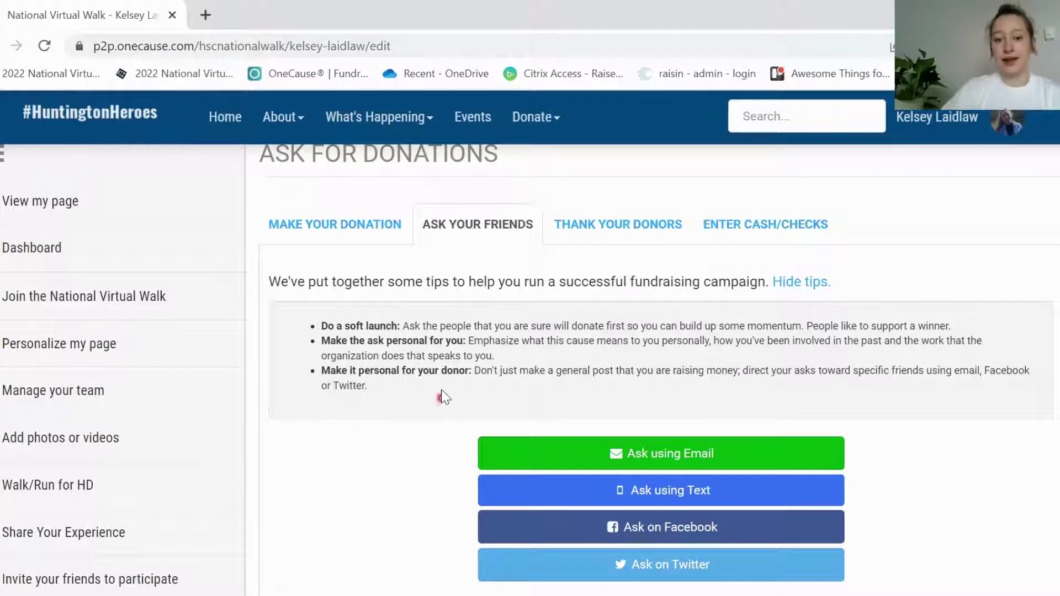
Open the Thank Your Donors section and examine the online donation entry and its thanked status.
click(611, 228)
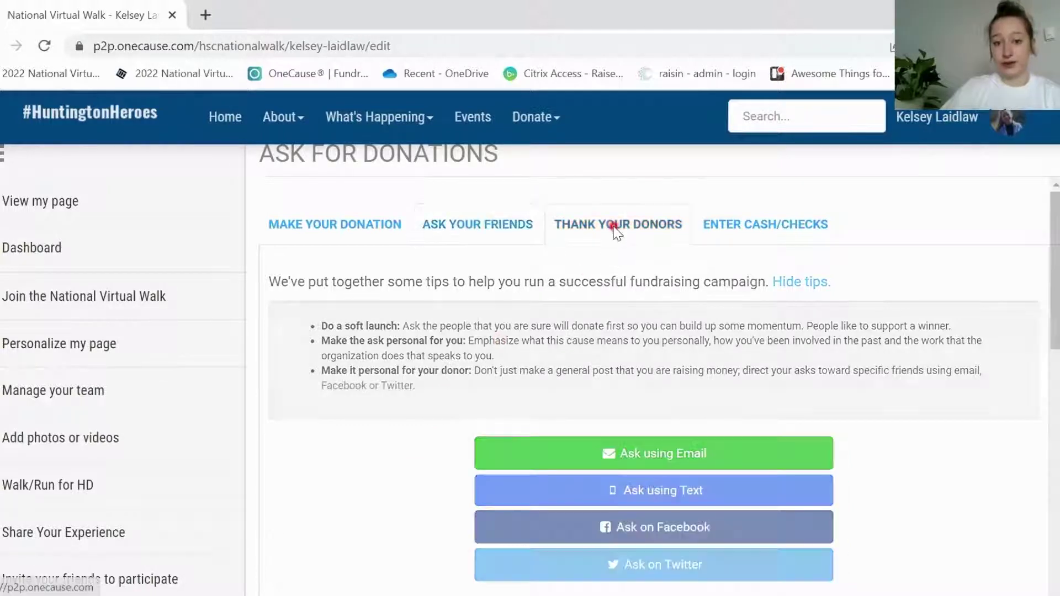
scroll(298, 411, down, 2)
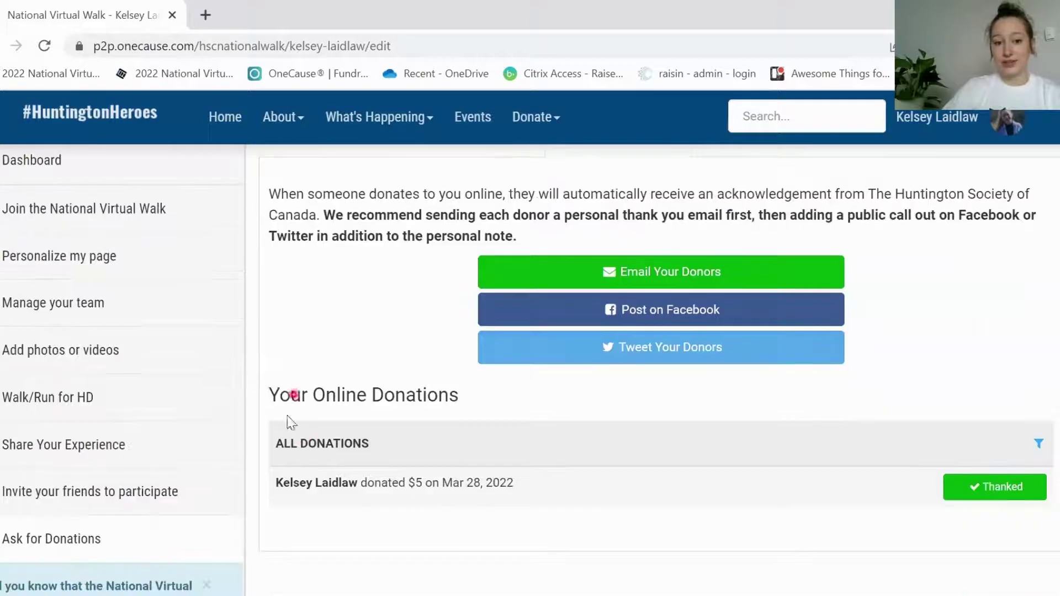
drag(278, 481, 526, 482)
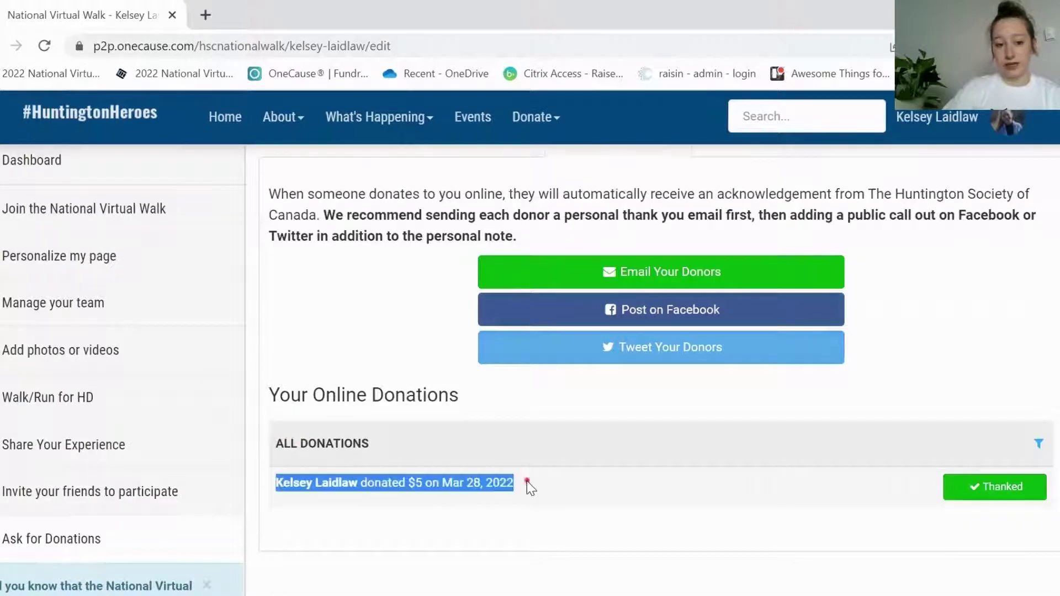
click(526, 482)
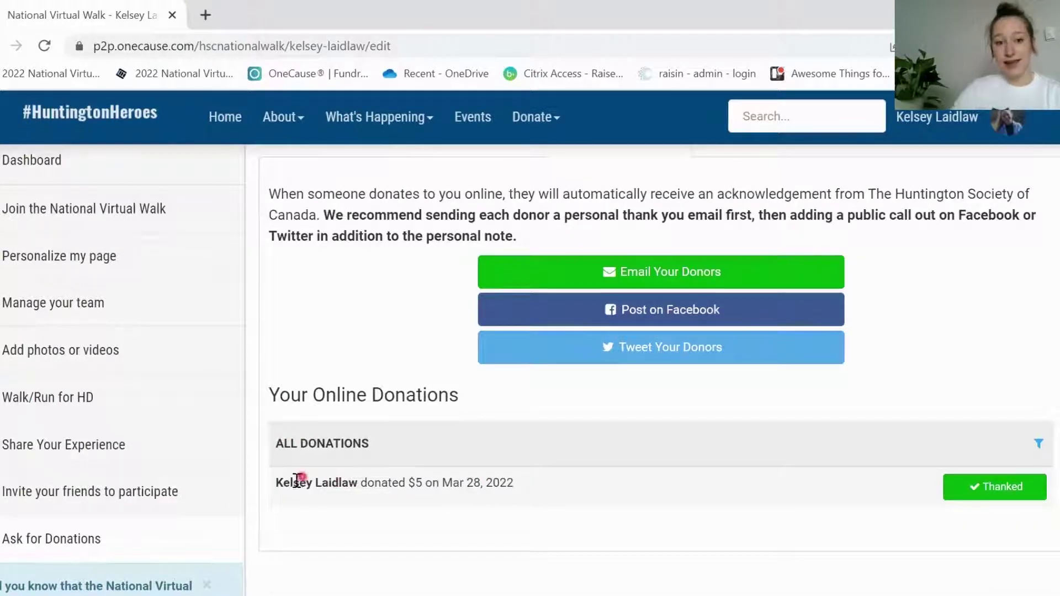
drag(293, 482, 528, 488)
click(527, 488)
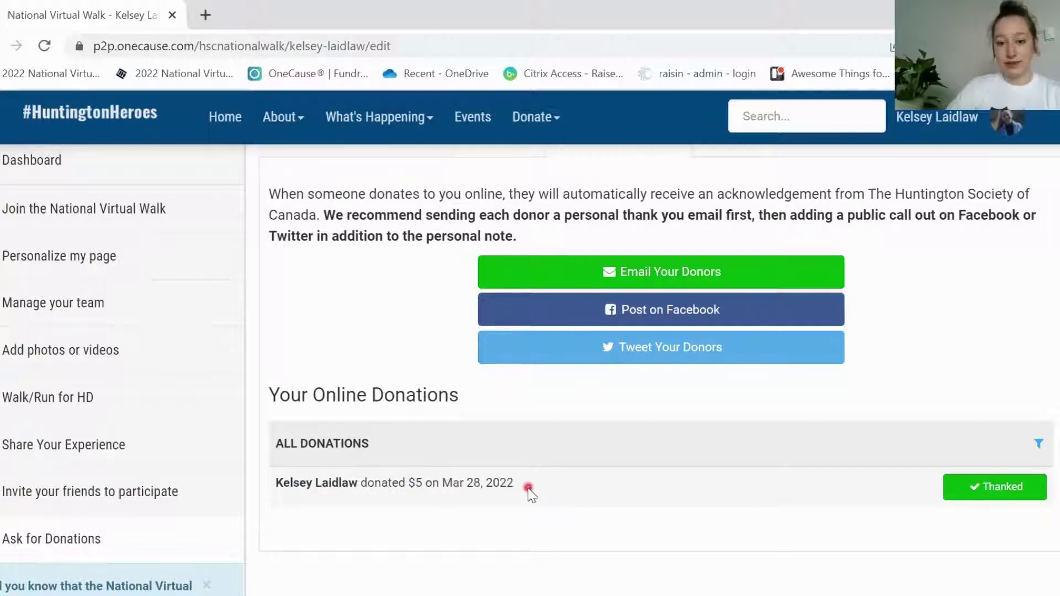
click(1031, 489)
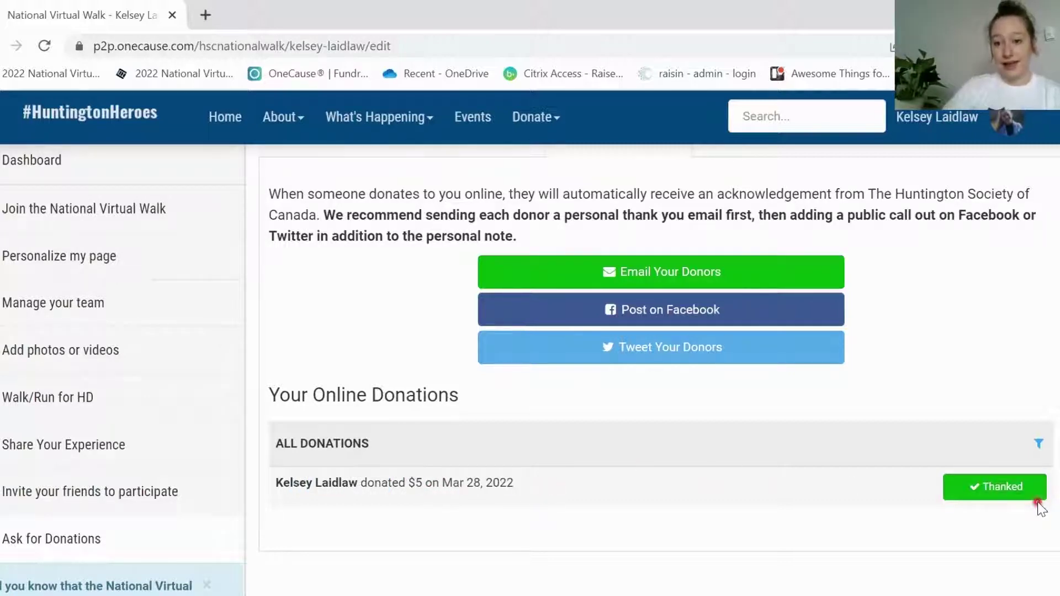
click(1014, 474)
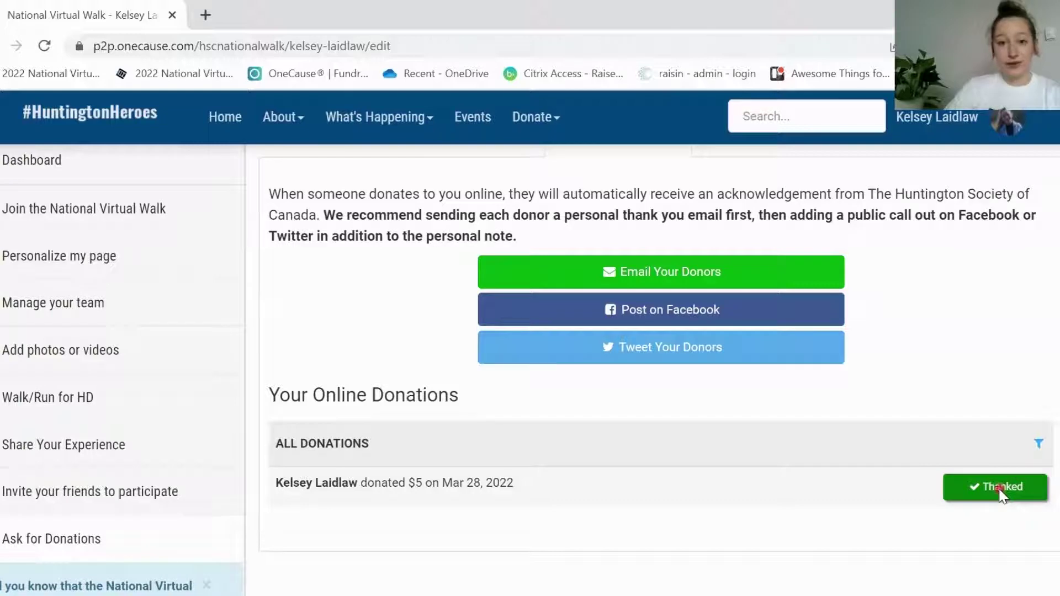
Open the thank-you email to donors and review its recipient group choices, subject and prefilled message.
click(824, 276)
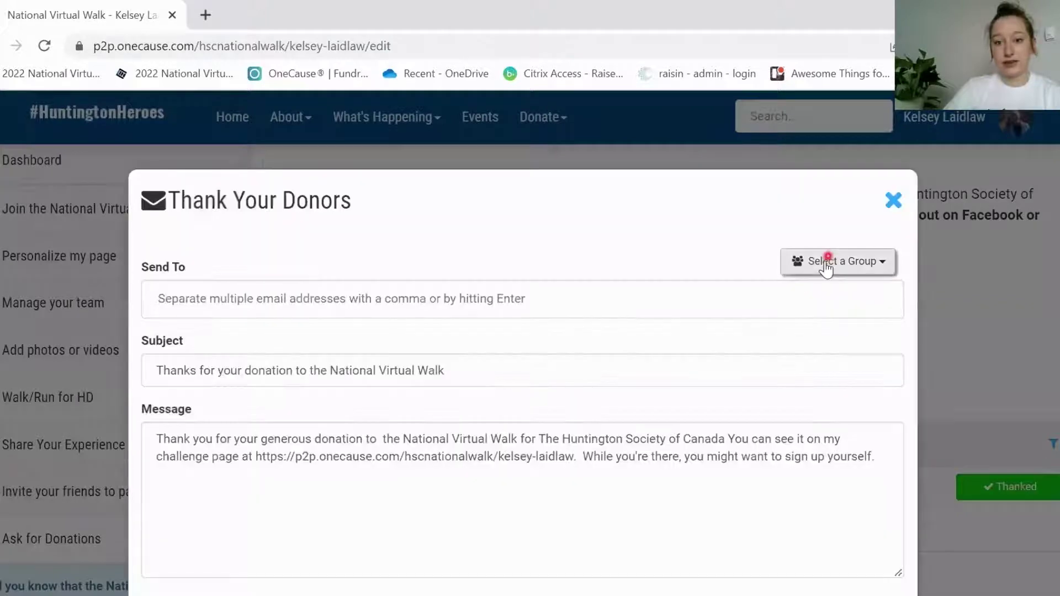
click(826, 265)
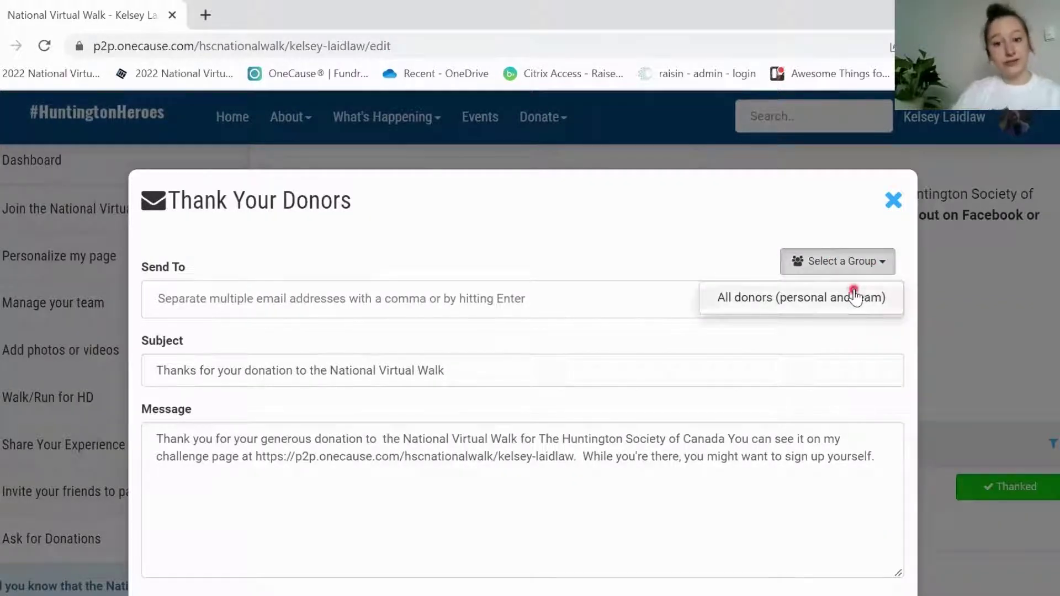
click(756, 234)
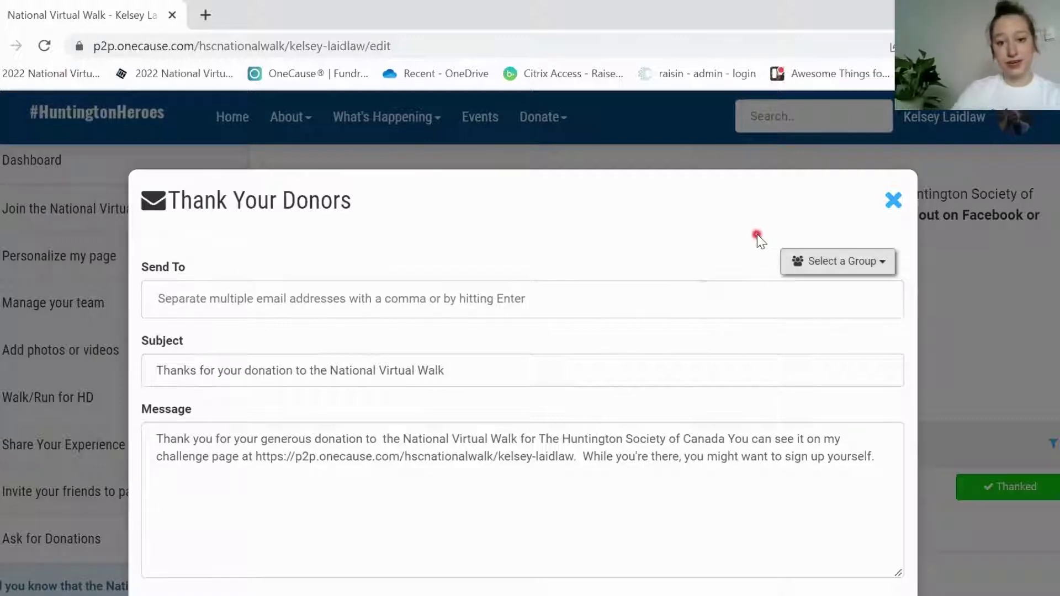
scroll(761, 251, down, 2)
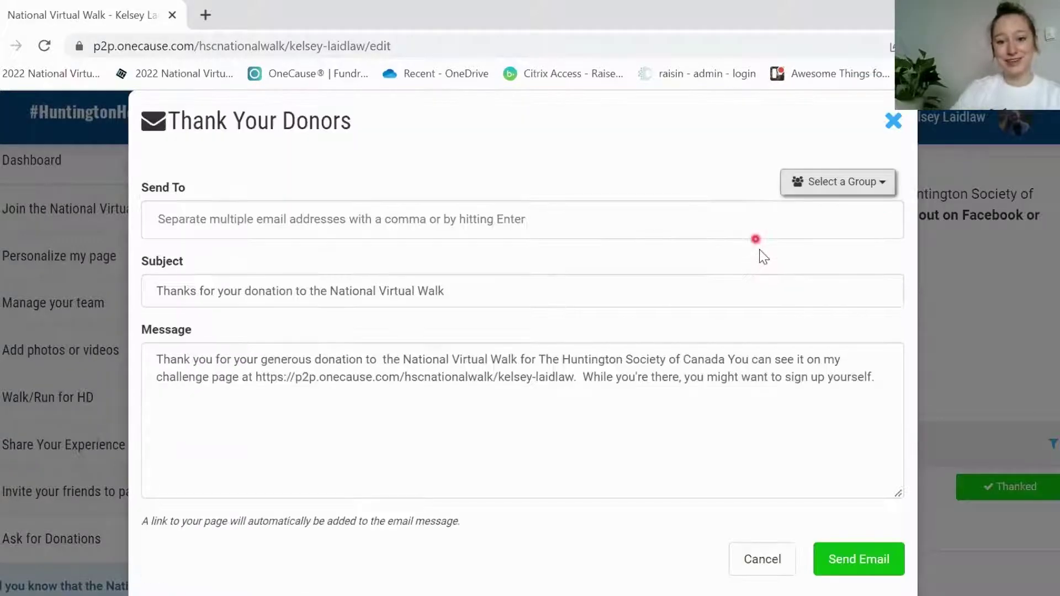
scroll(886, 556, down, 1)
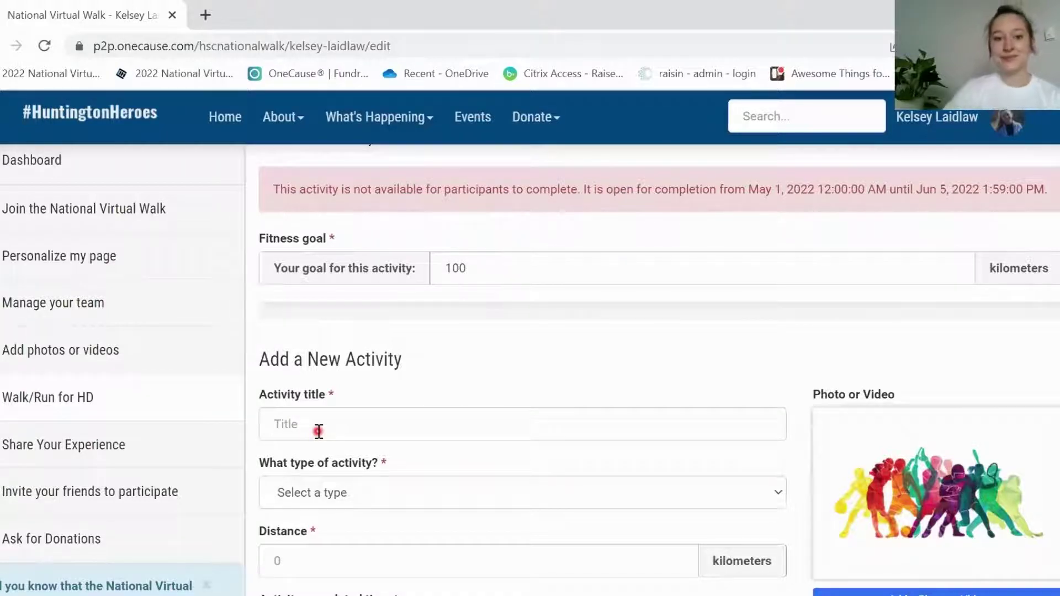
Examine the fitness goal setting in kilometers on the Walk/Run for HD page.
scroll(319, 431, up, 1)
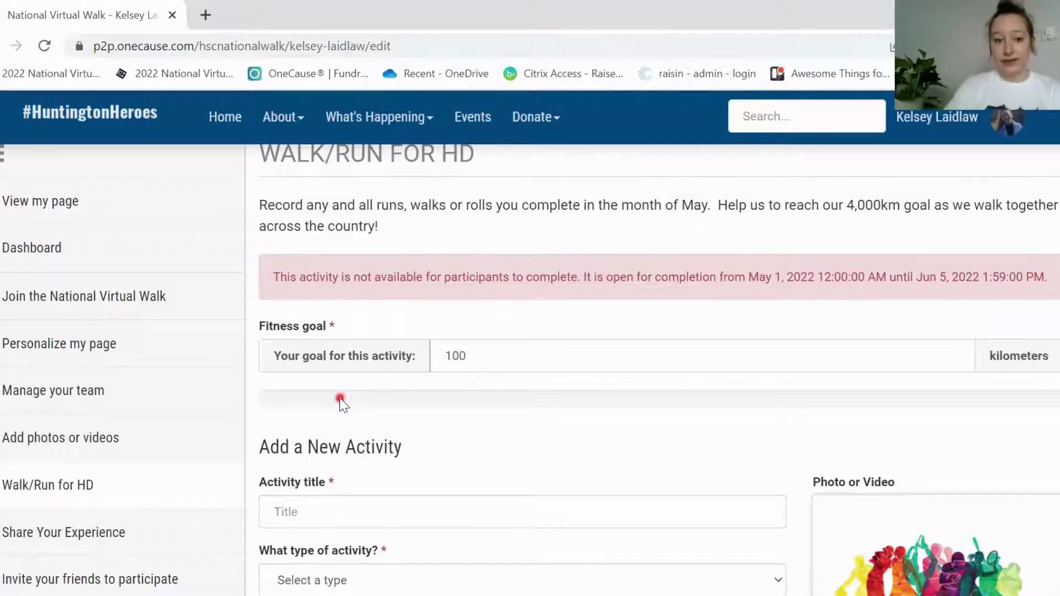
drag(288, 311, 368, 354)
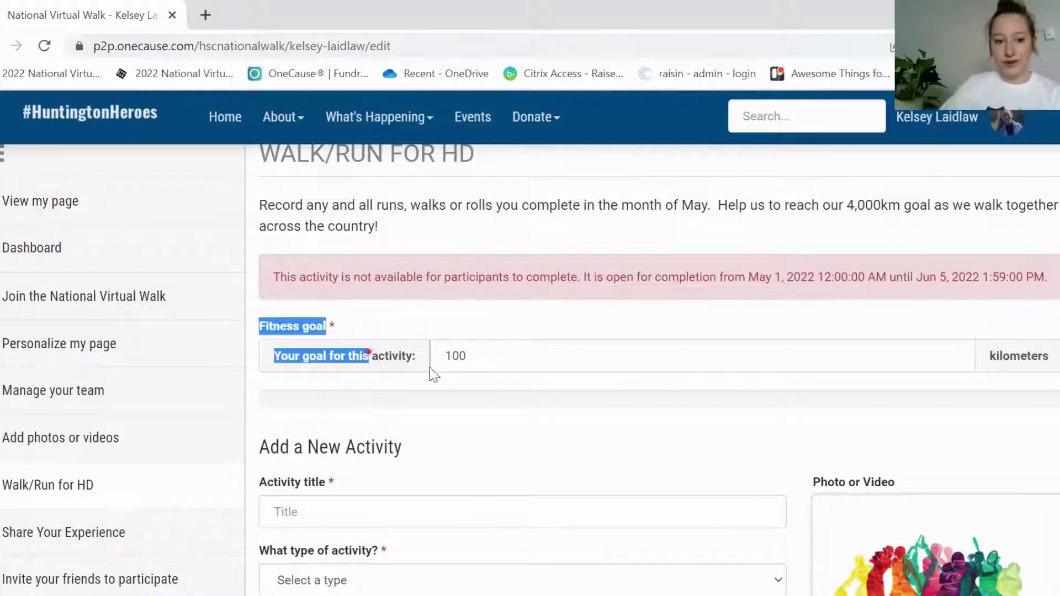
drag(434, 375, 485, 355)
click(435, 389)
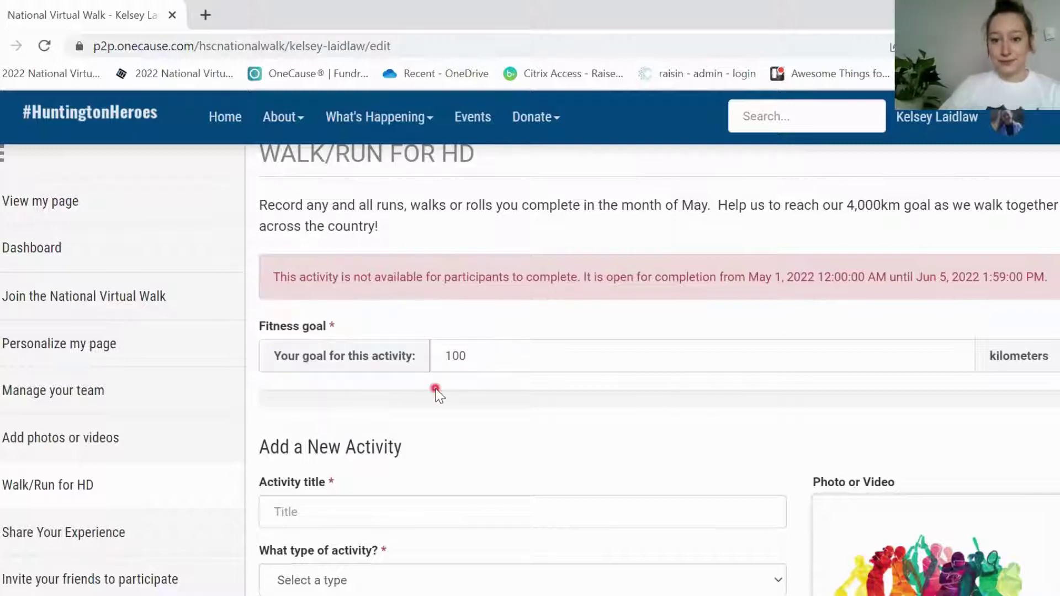
click(508, 418)
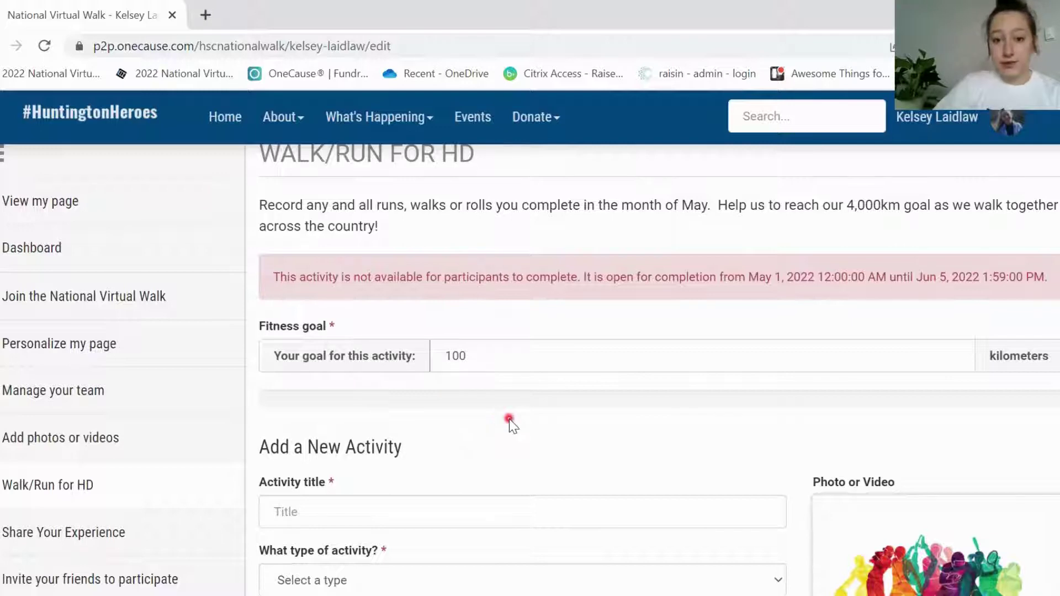
click(488, 369)
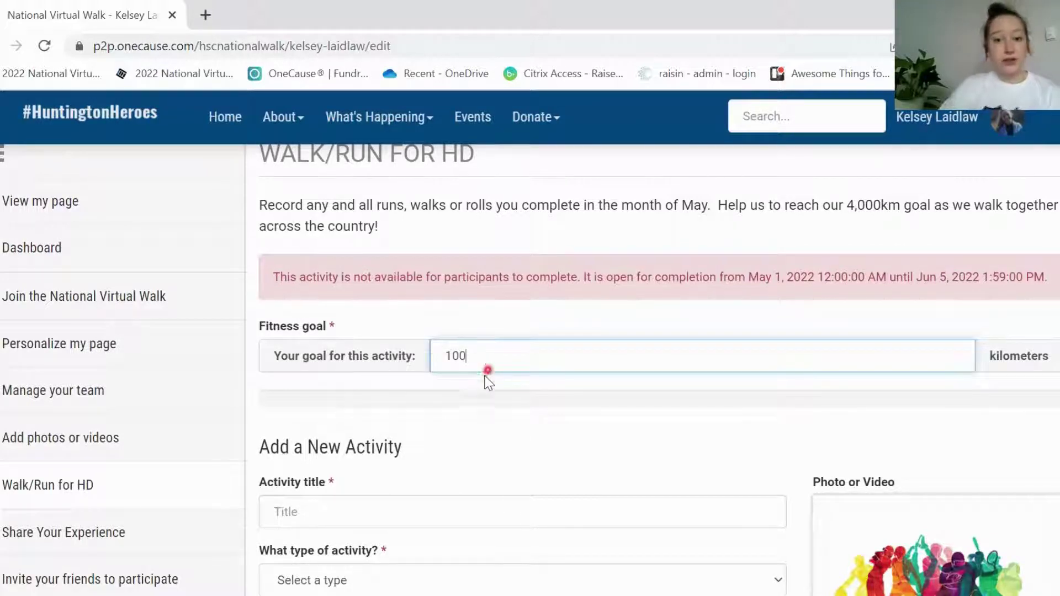
click(481, 390)
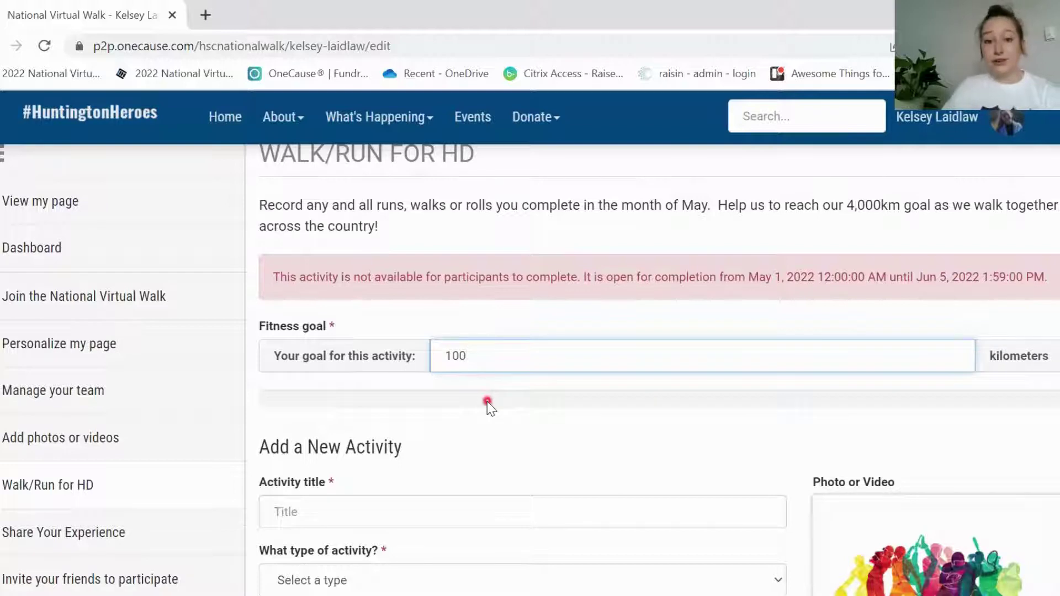
click(473, 368)
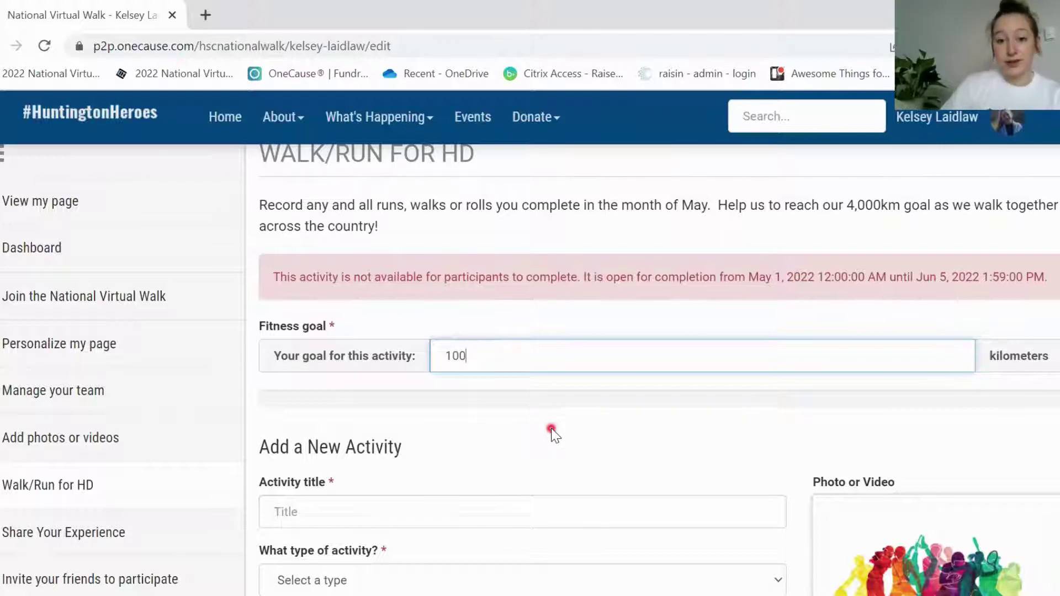
Fill in a new activity titled 10k Run with activity type Walk and a distance of 10 kilometers.
scroll(552, 431, down, 5)
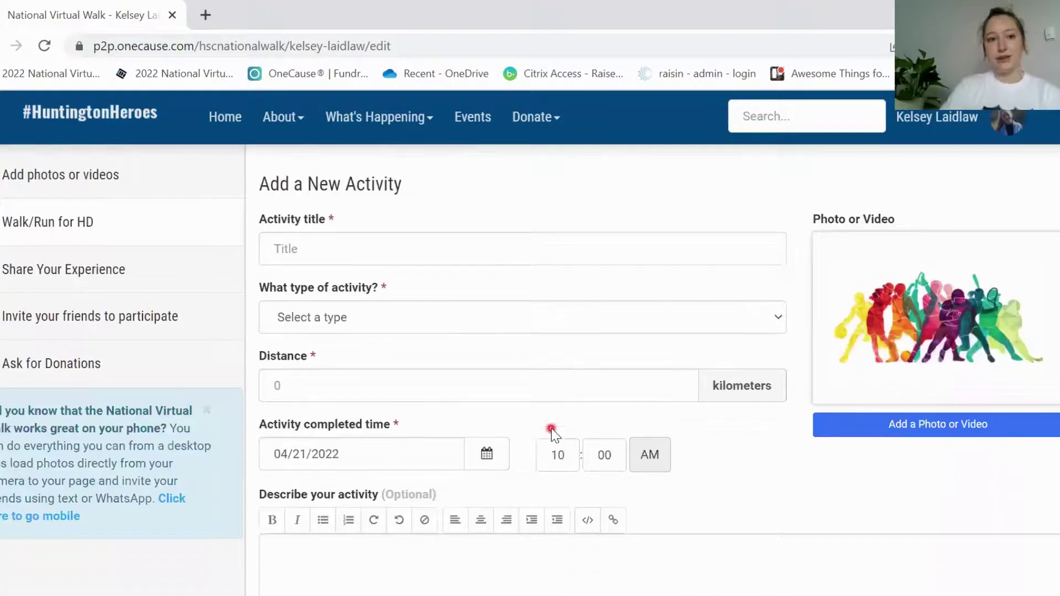
click(375, 373)
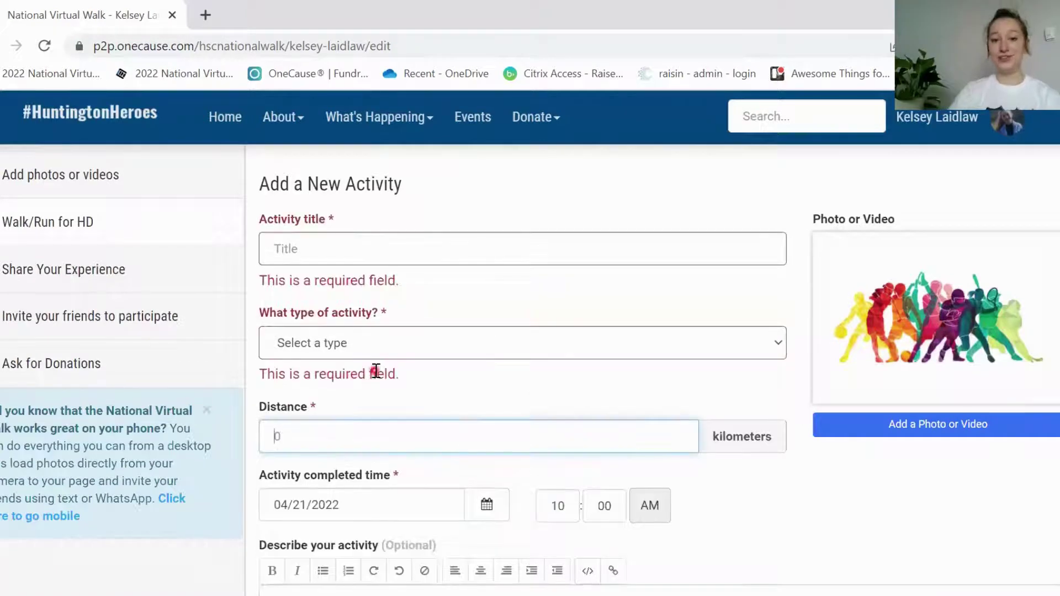
click(316, 244)
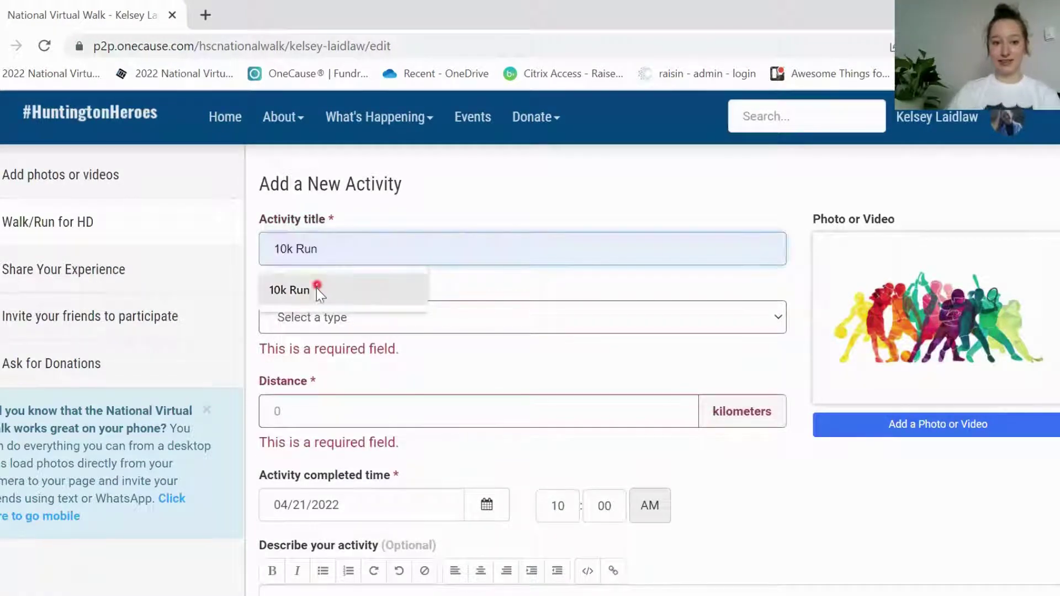
click(309, 290)
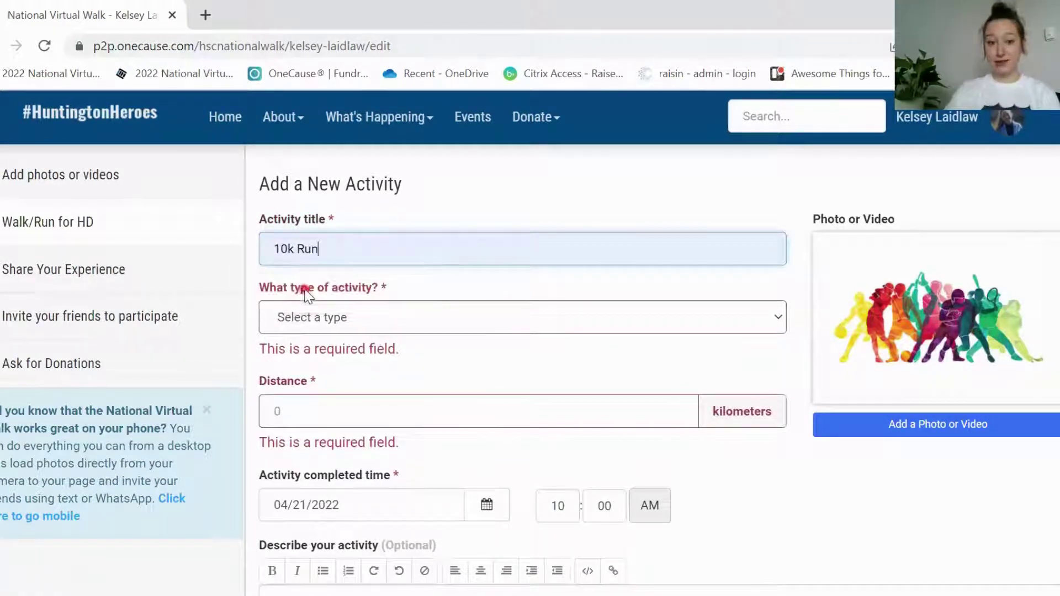
click(291, 326)
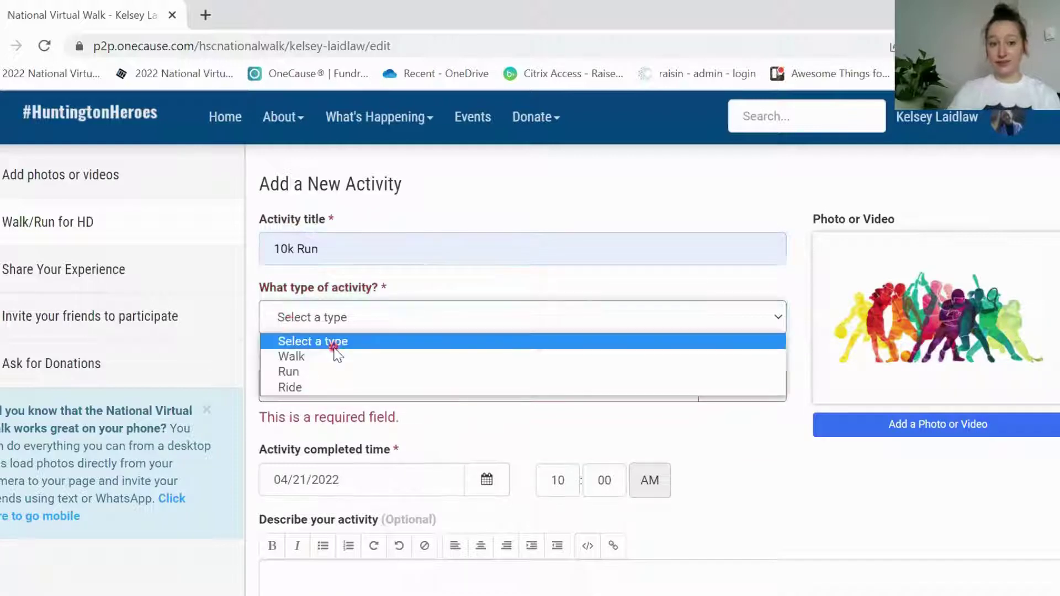
click(289, 358)
click(300, 381)
text(10)
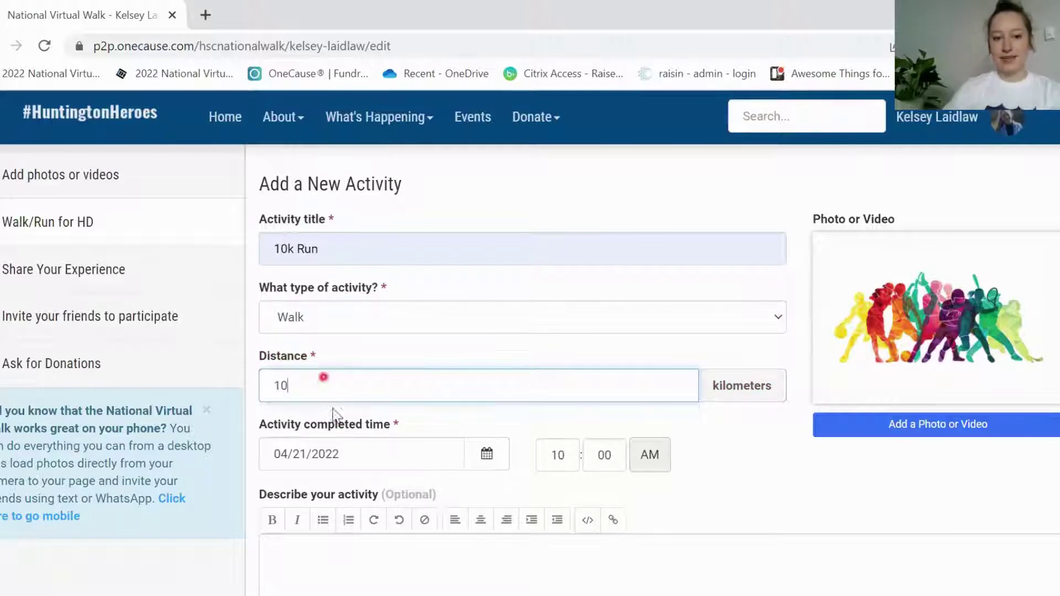
Review the new activity form's completion time, optional description, photo or video and save options, and return to the fitness goal without saving.
scroll(346, 449, down, 2)
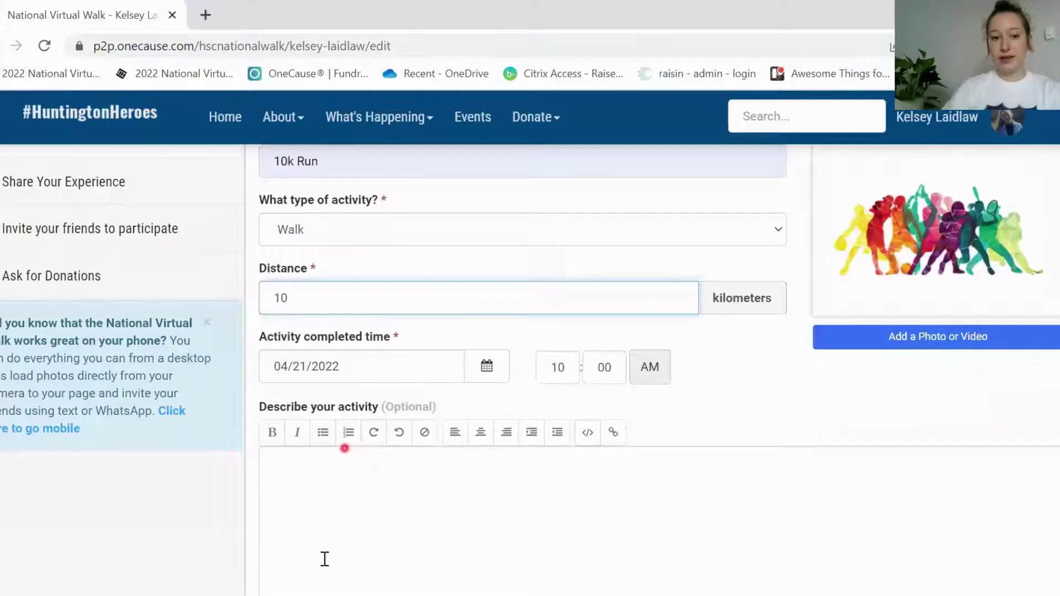
click(336, 525)
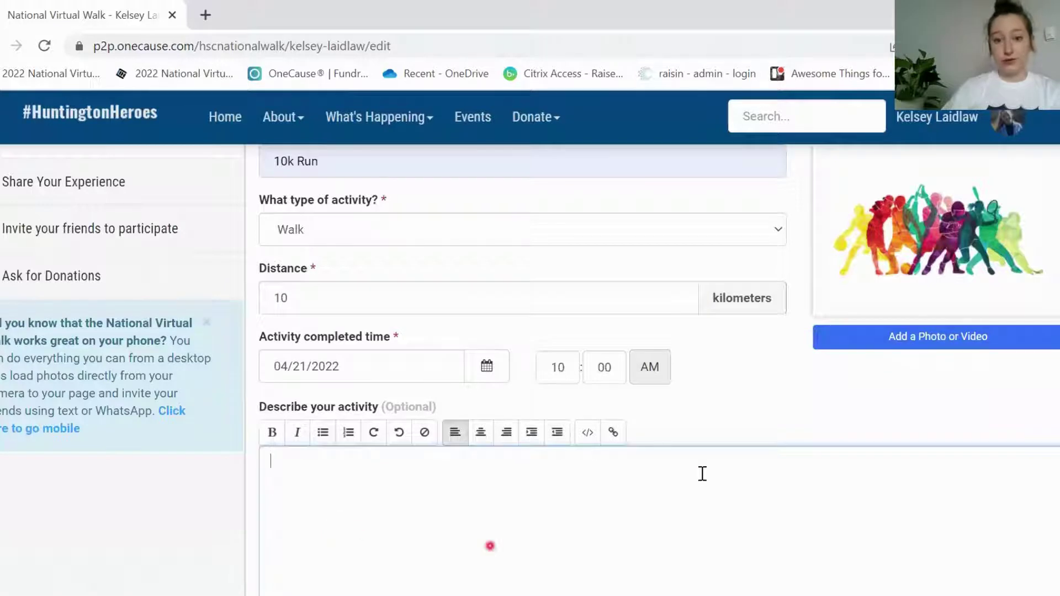
scroll(1038, 373, up, 2)
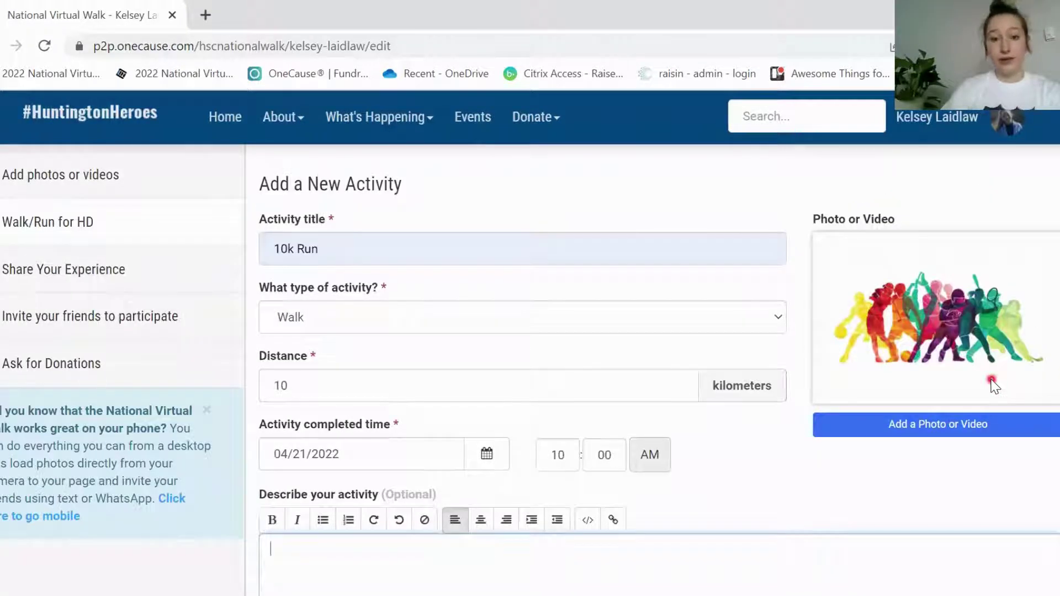
scroll(992, 380, down, 4)
scroll(992, 380, down, 5)
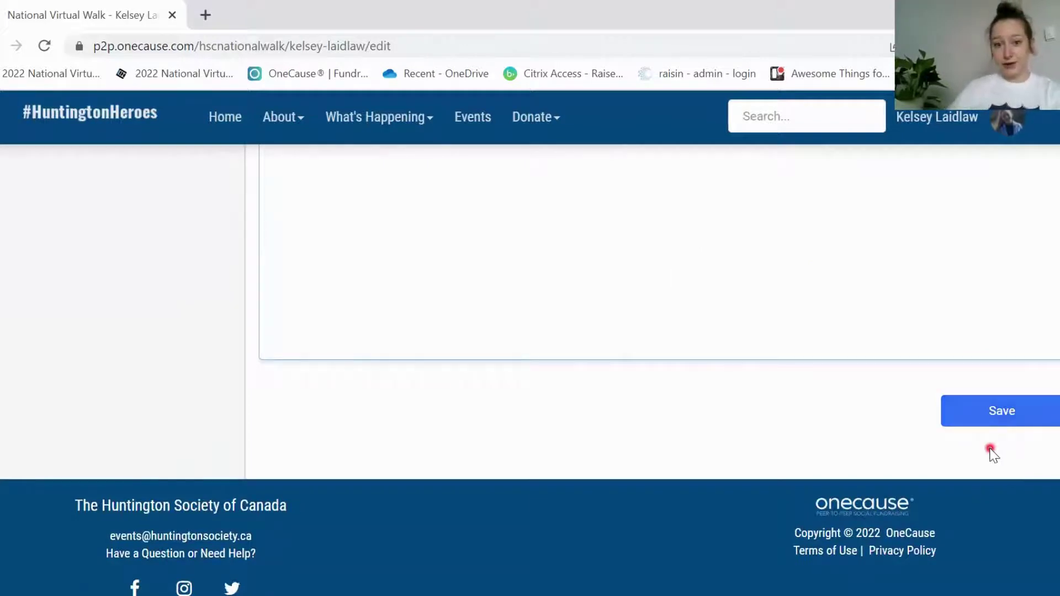
scroll(991, 449, up, 4)
scroll(731, 500, up, 3)
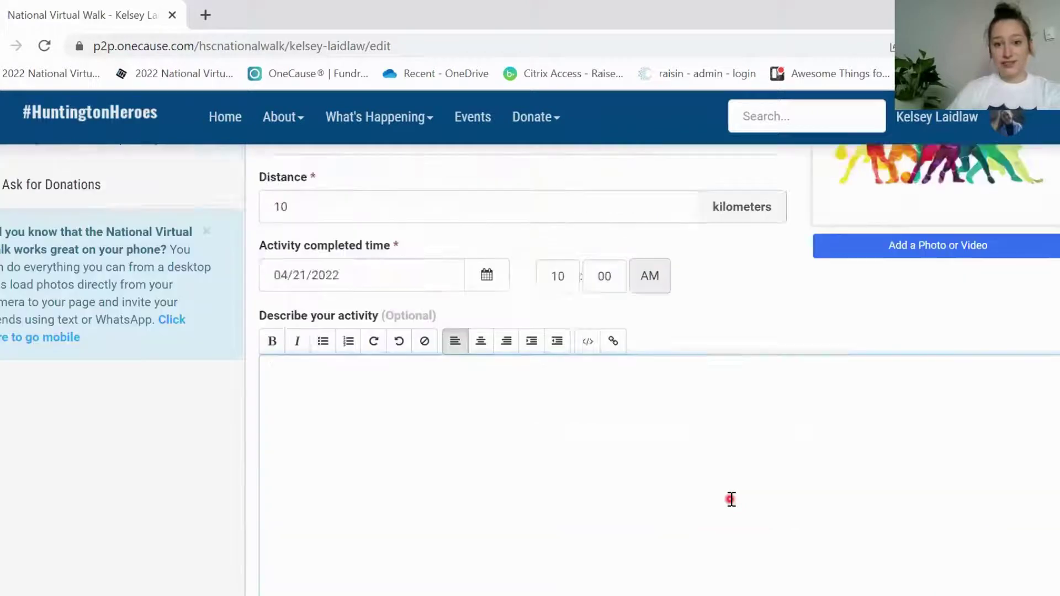
scroll(731, 500, up, 6)
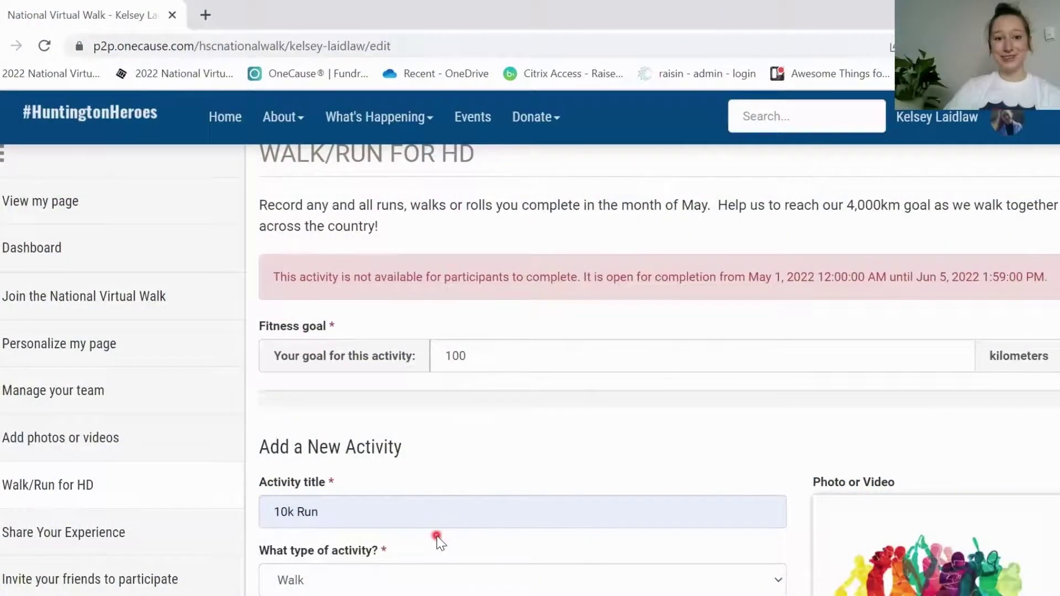
scroll(437, 538, up, 1)
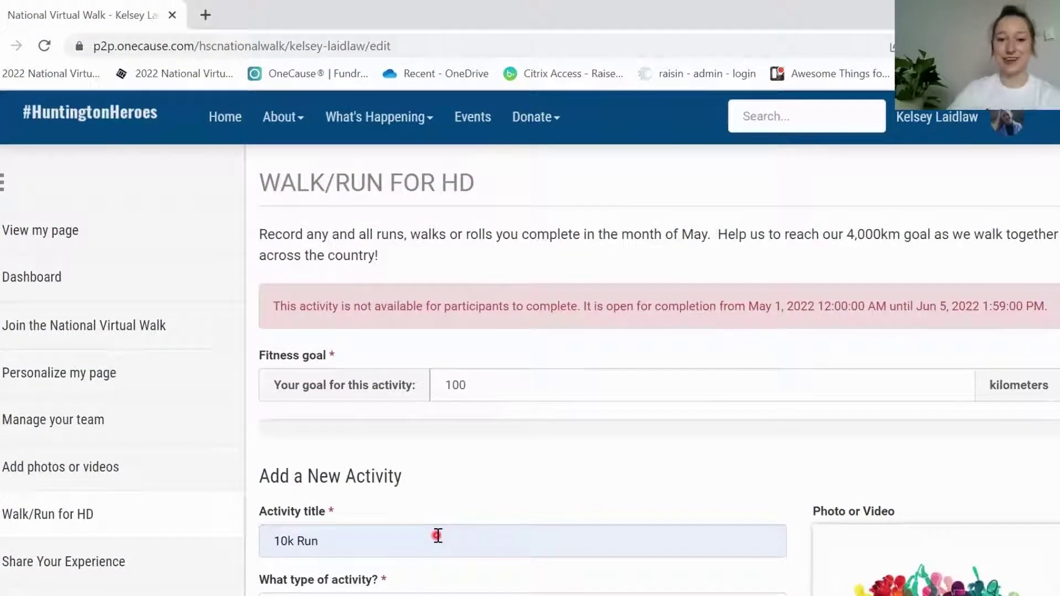
Open the Contests page and read the Contests and Prizes descriptions.
click(368, 140)
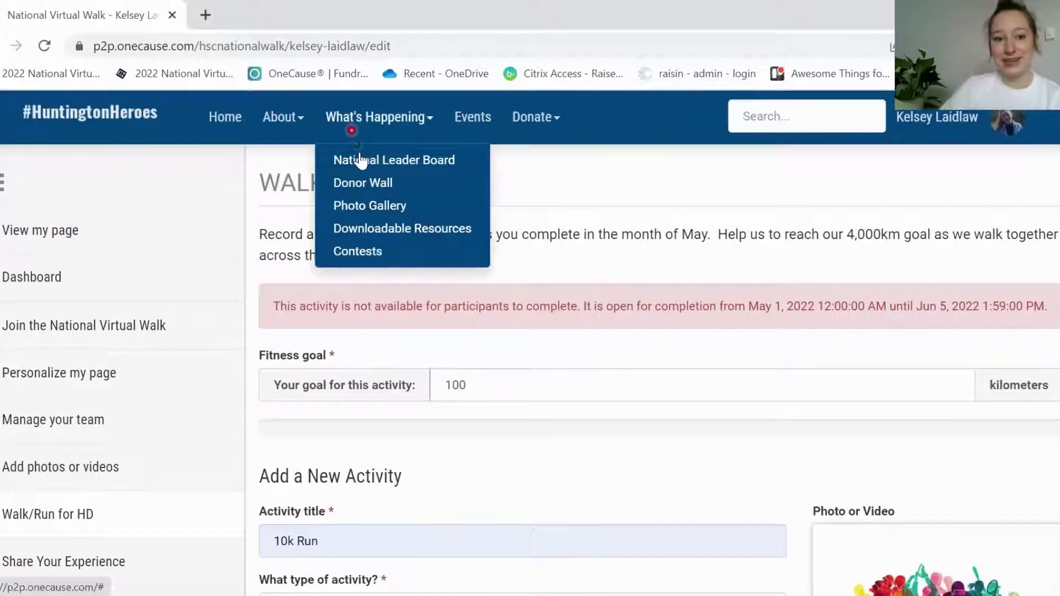
click(369, 253)
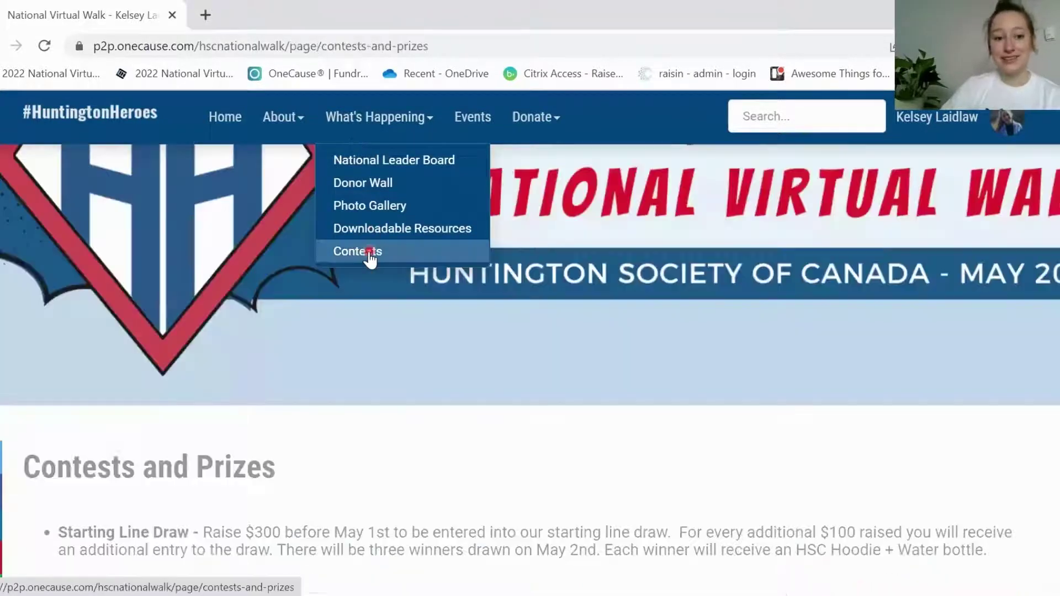
scroll(368, 256, down, 4)
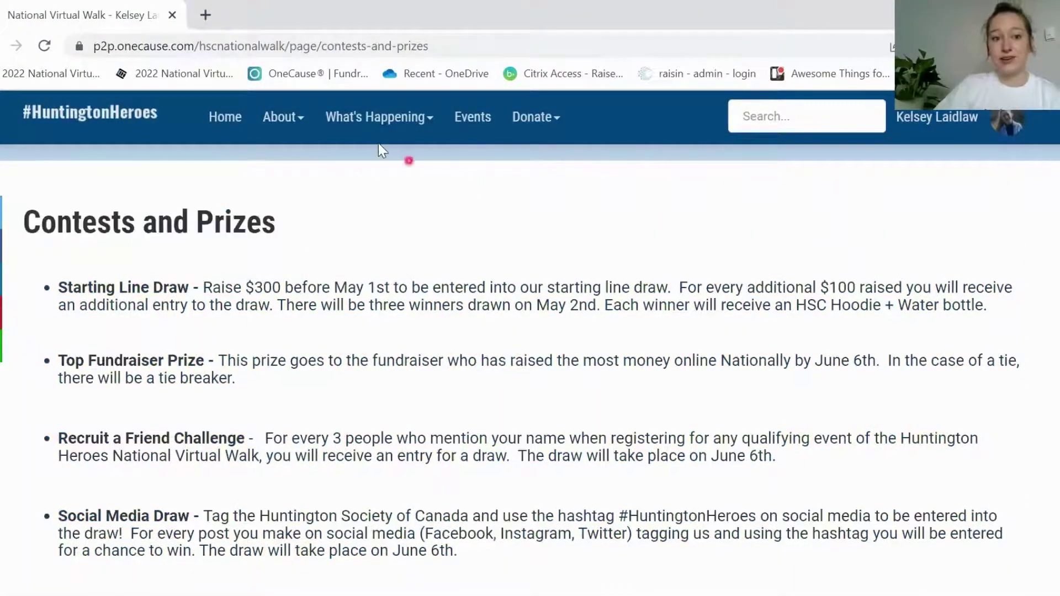
Open the National Leader Board and examine the overall leaders and the top fundraising participants and teams.
click(378, 142)
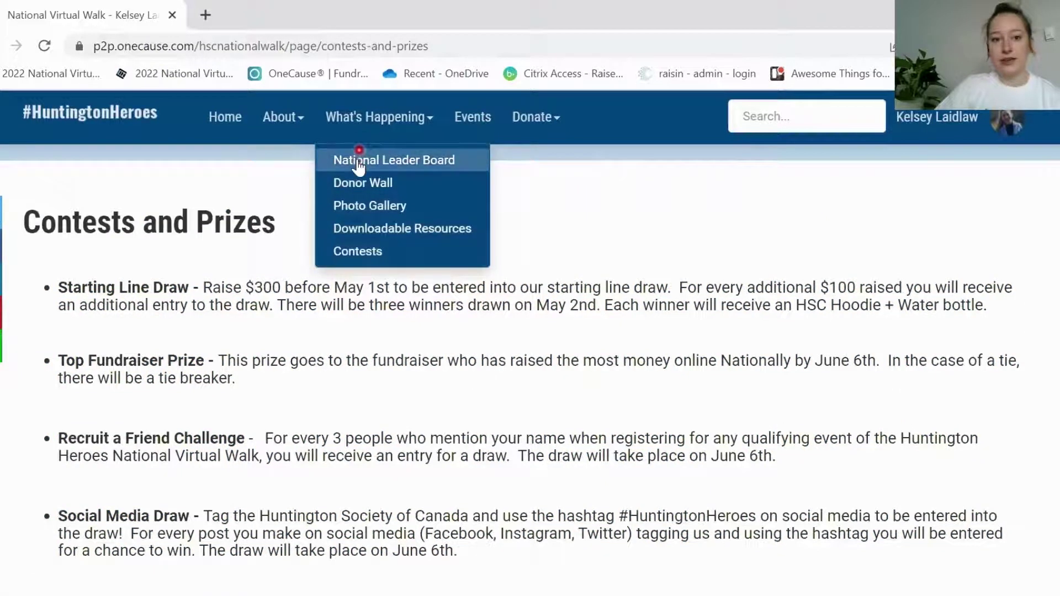
click(357, 161)
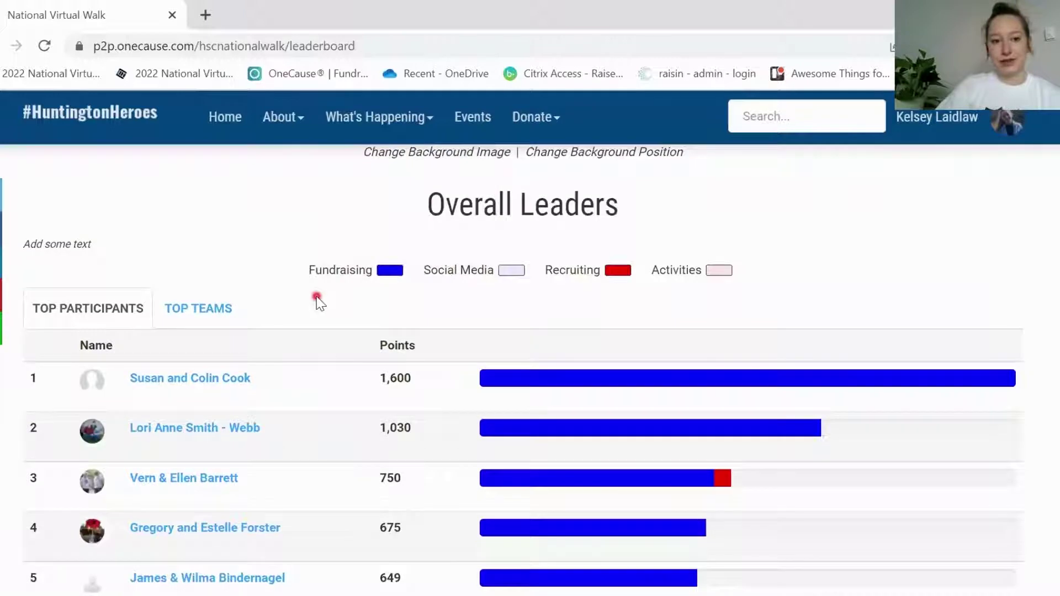
scroll(318, 298, down, 10)
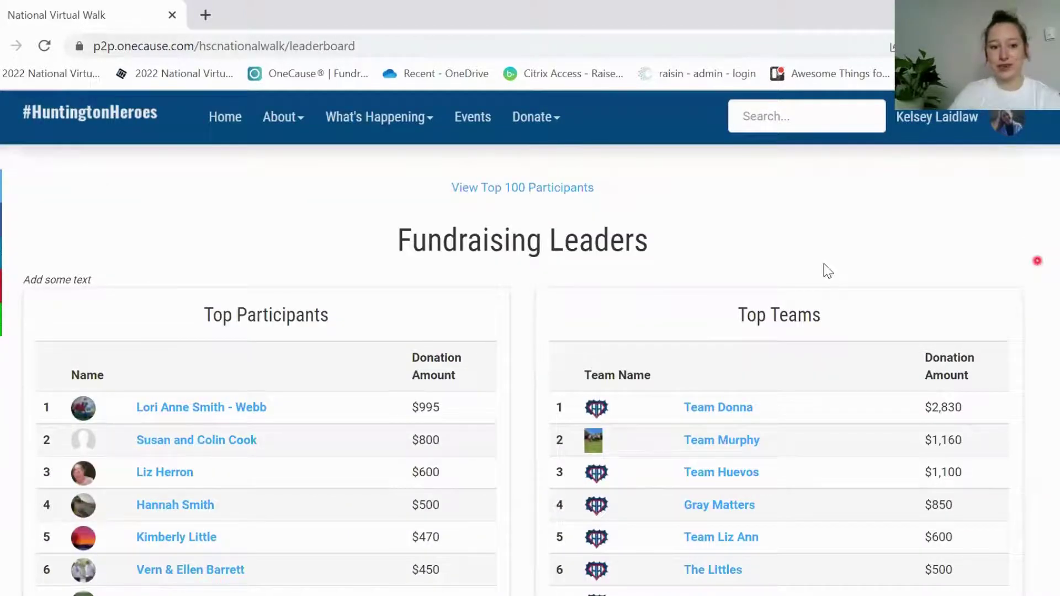
scroll(386, 469, down, 2)
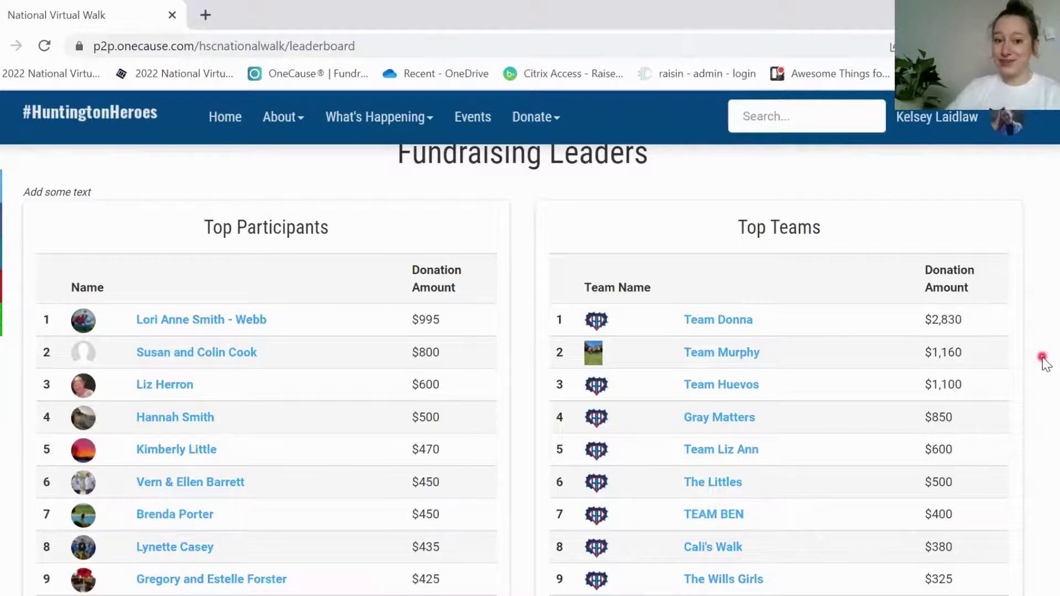
Search the site for "virt", open the 2022 Virtual Walk event page and examine its participation instructions and fundraising leaders.
click(779, 126)
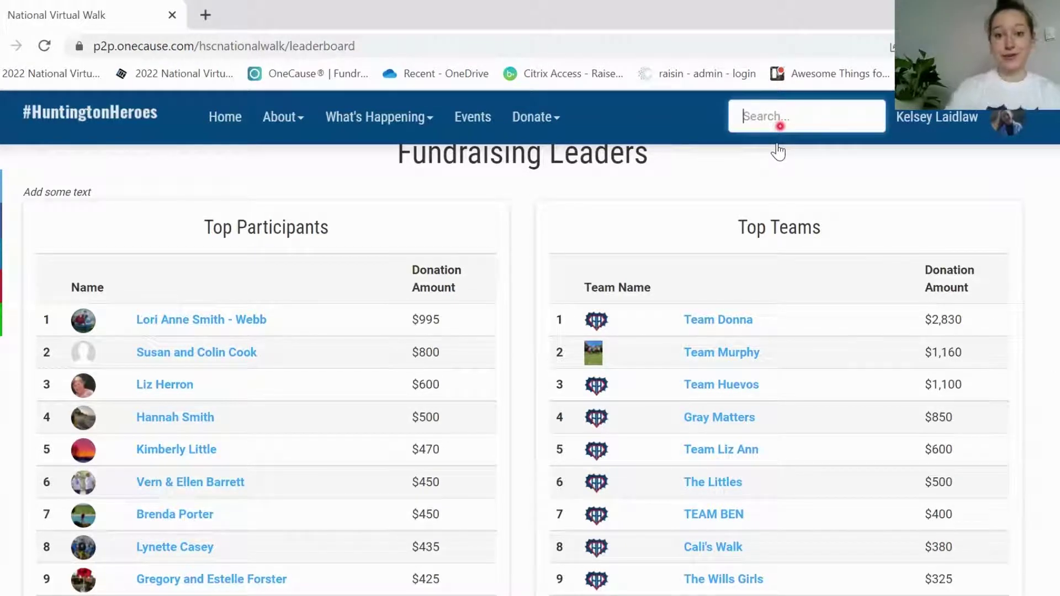
text(virt)
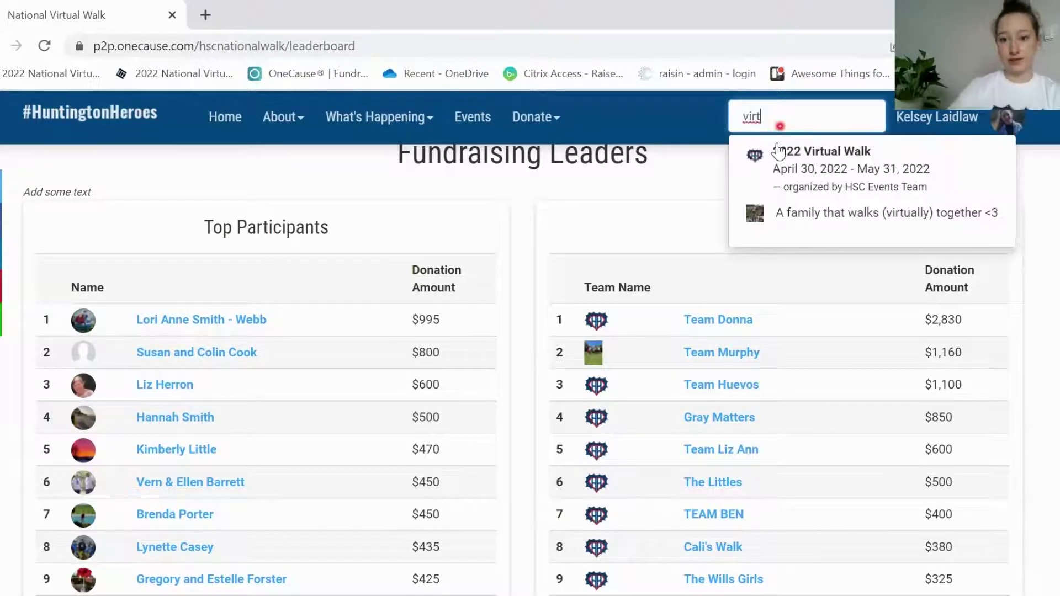
click(776, 169)
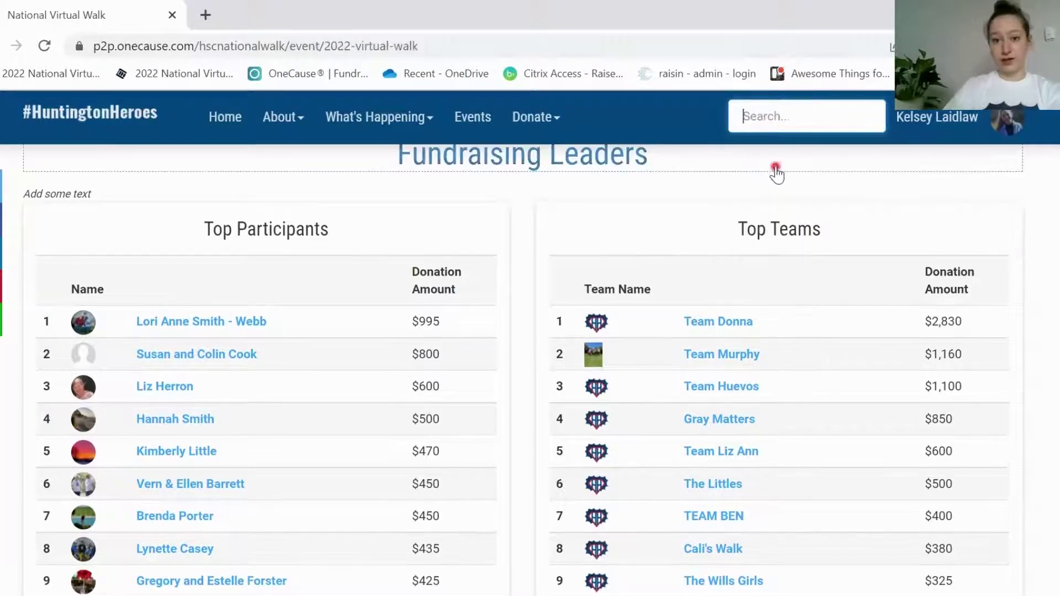
scroll(776, 168, down, 5)
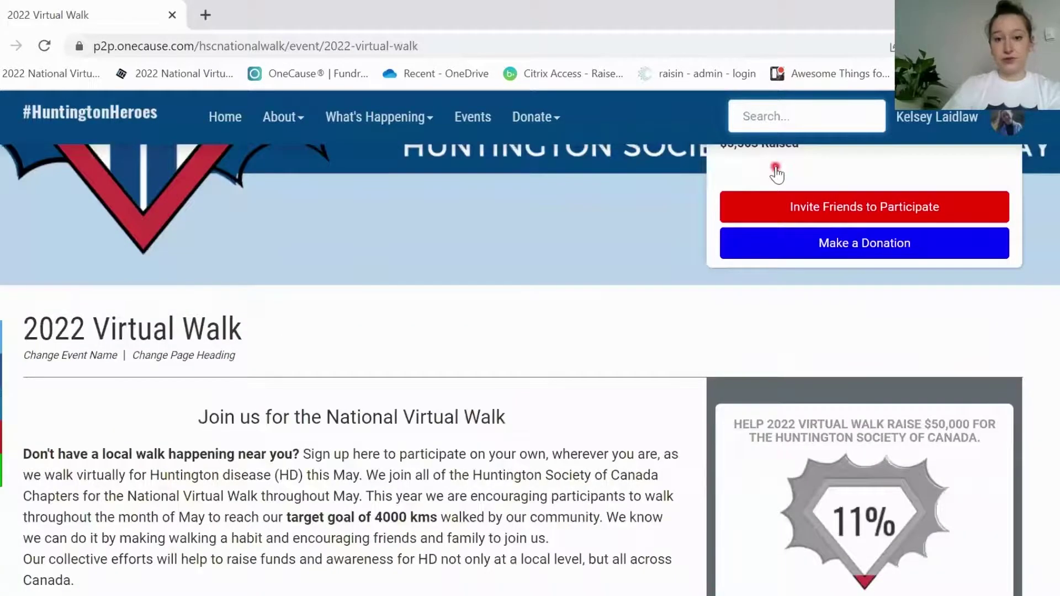
scroll(776, 169, down, 4)
scroll(775, 164, down, 4)
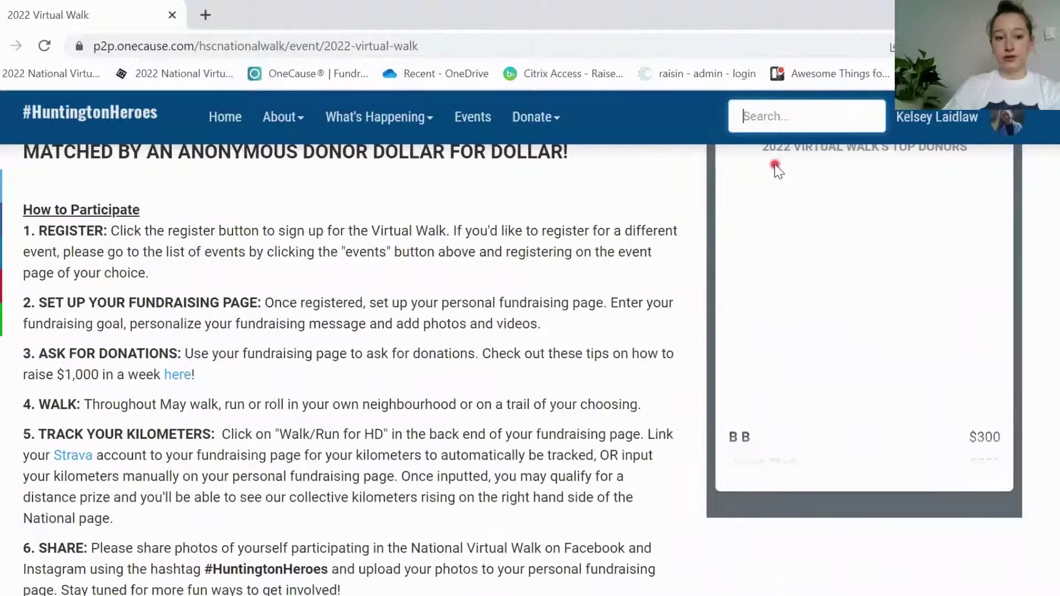
scroll(775, 165, down, 6)
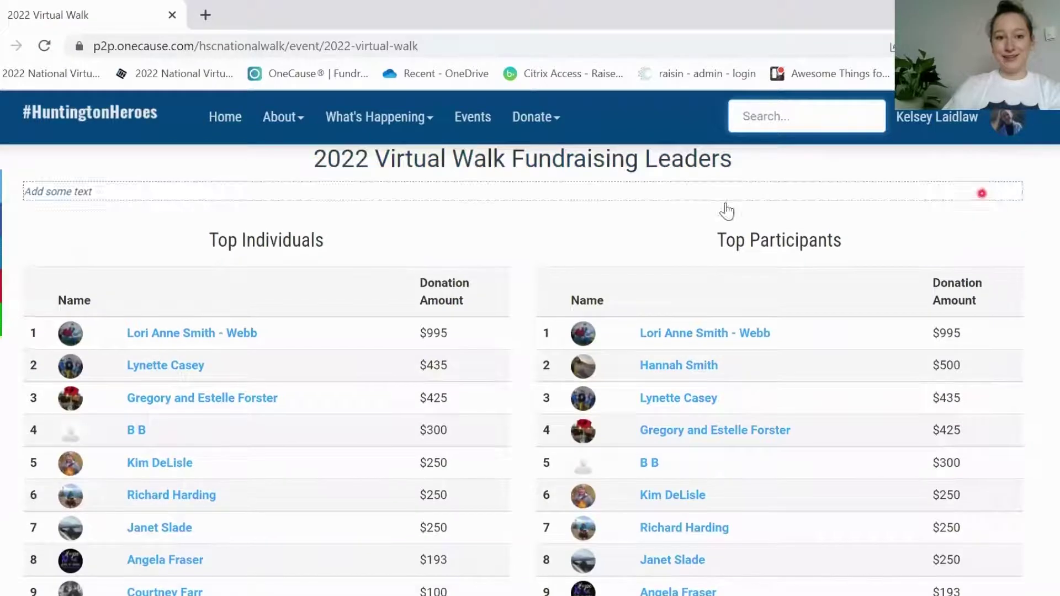